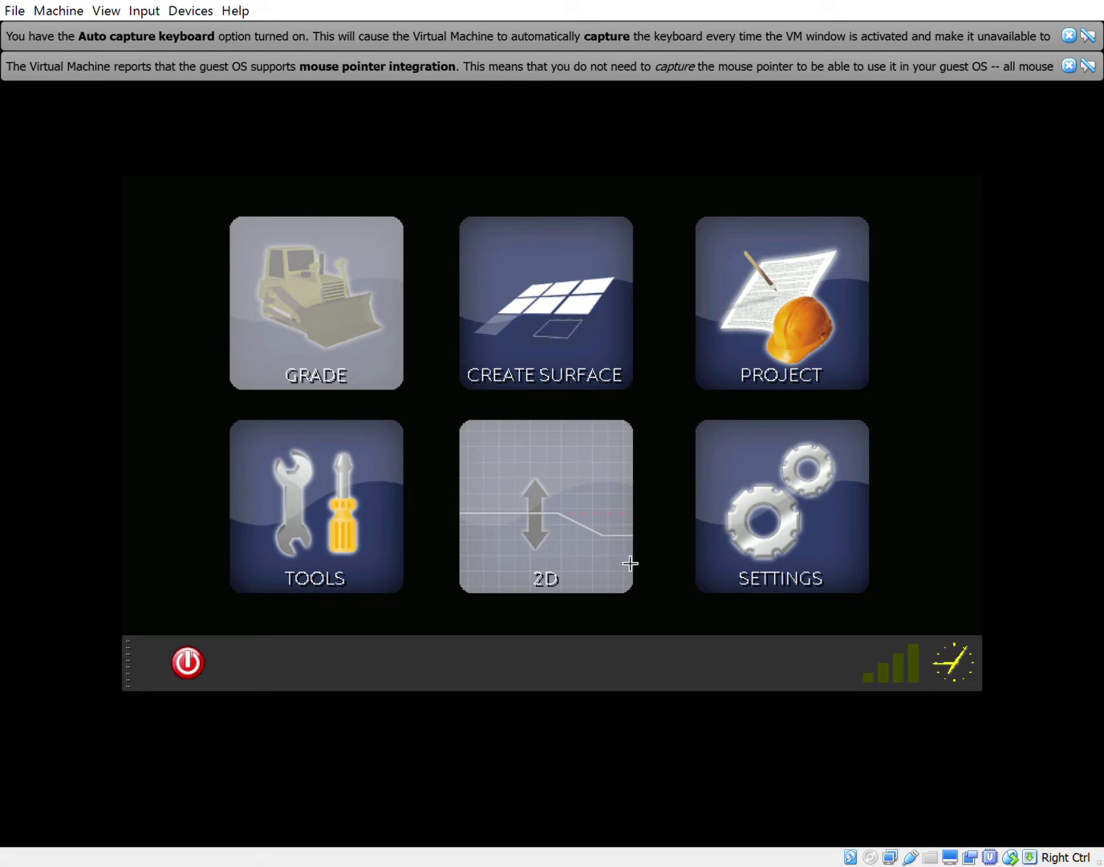
Run a USB sync that skips overwriting the existing project file, then return to the main menu.
{"action": "left_click", "coordinate": [276, 474]}
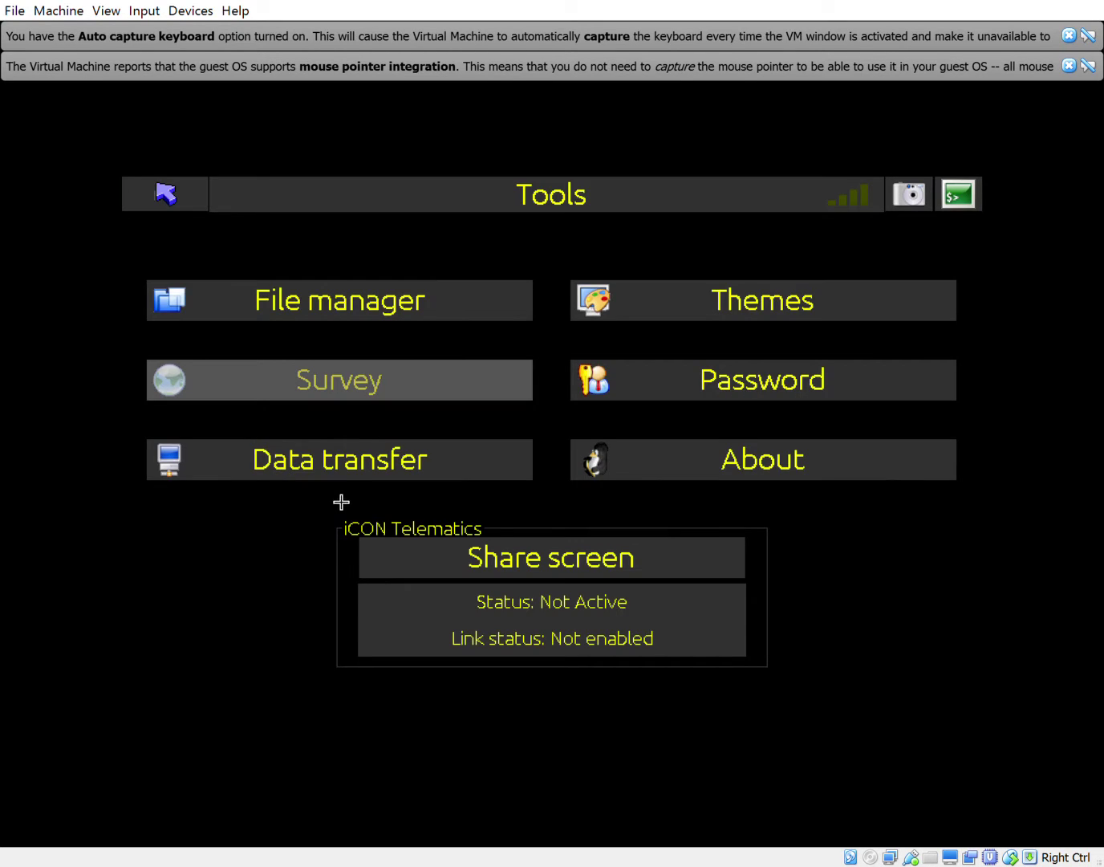
{"action": "left_click", "coordinate": [332, 464]}
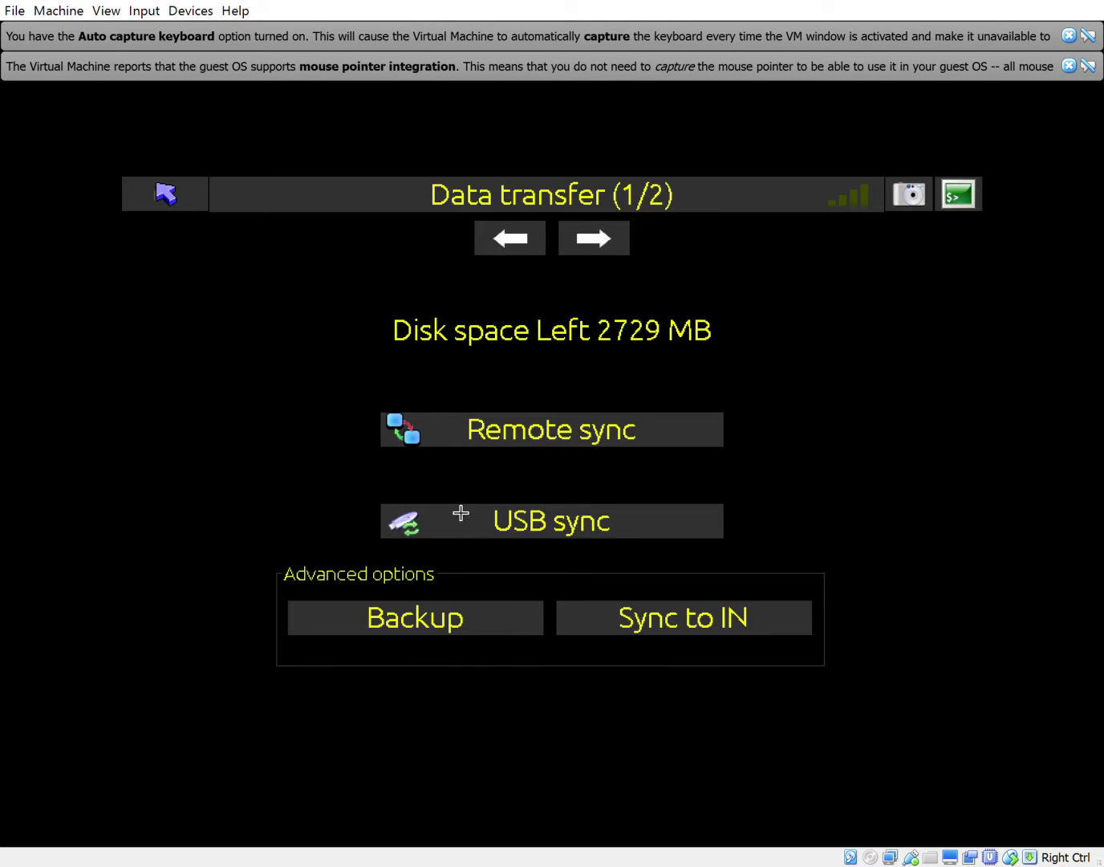
{"action": "left_click", "coordinate": [522, 521]}
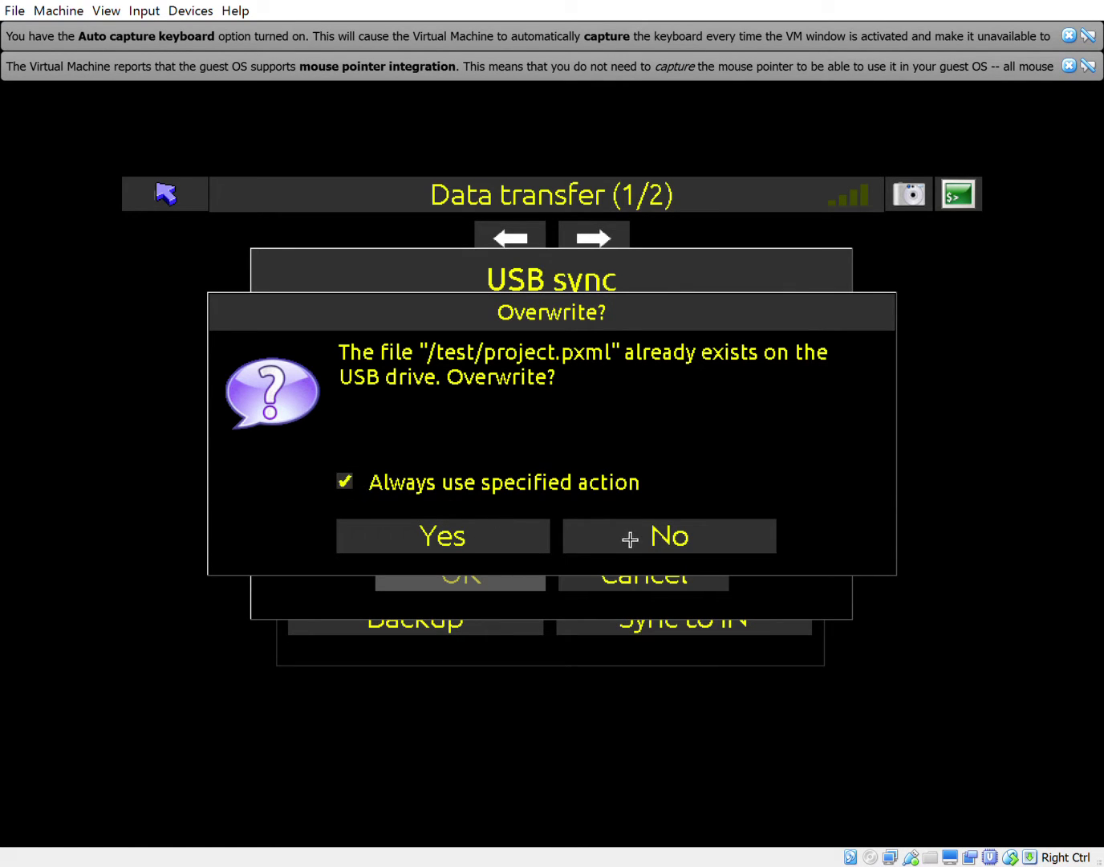
{"action": "left_click", "coordinate": [588, 537]}
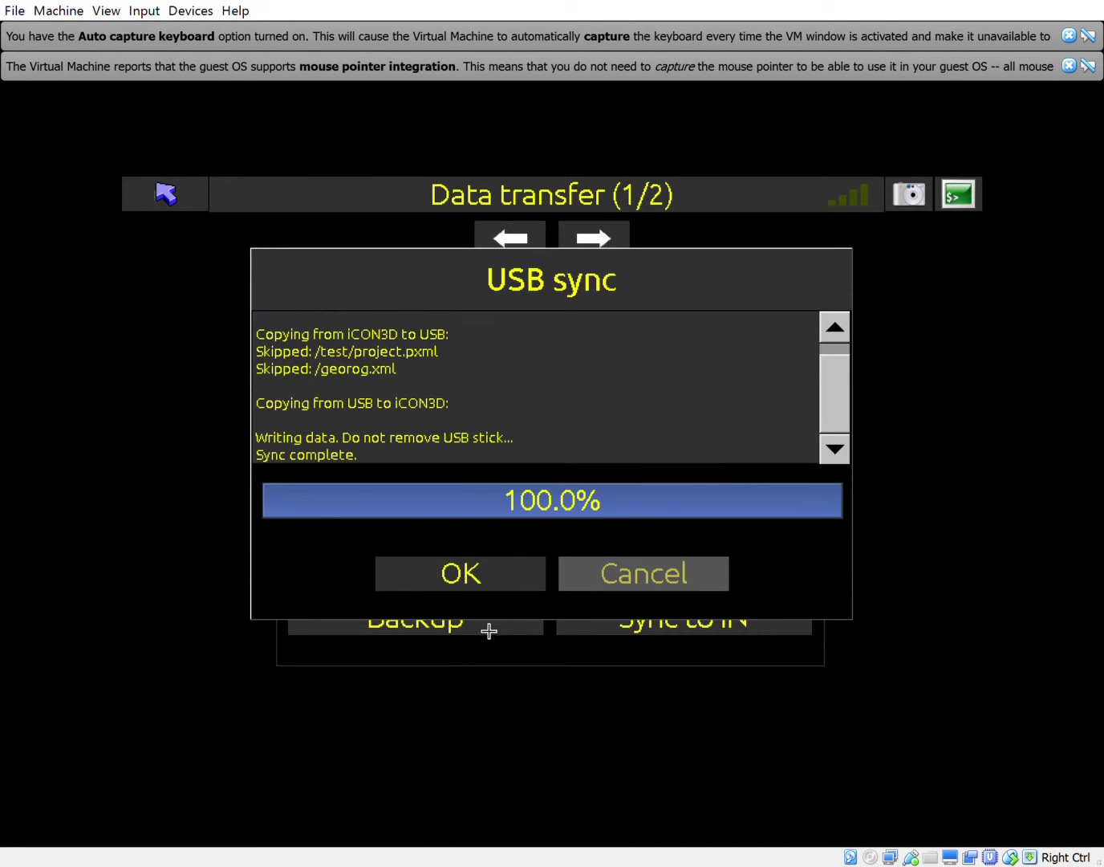
{"action": "left_click", "coordinate": [479, 570]}
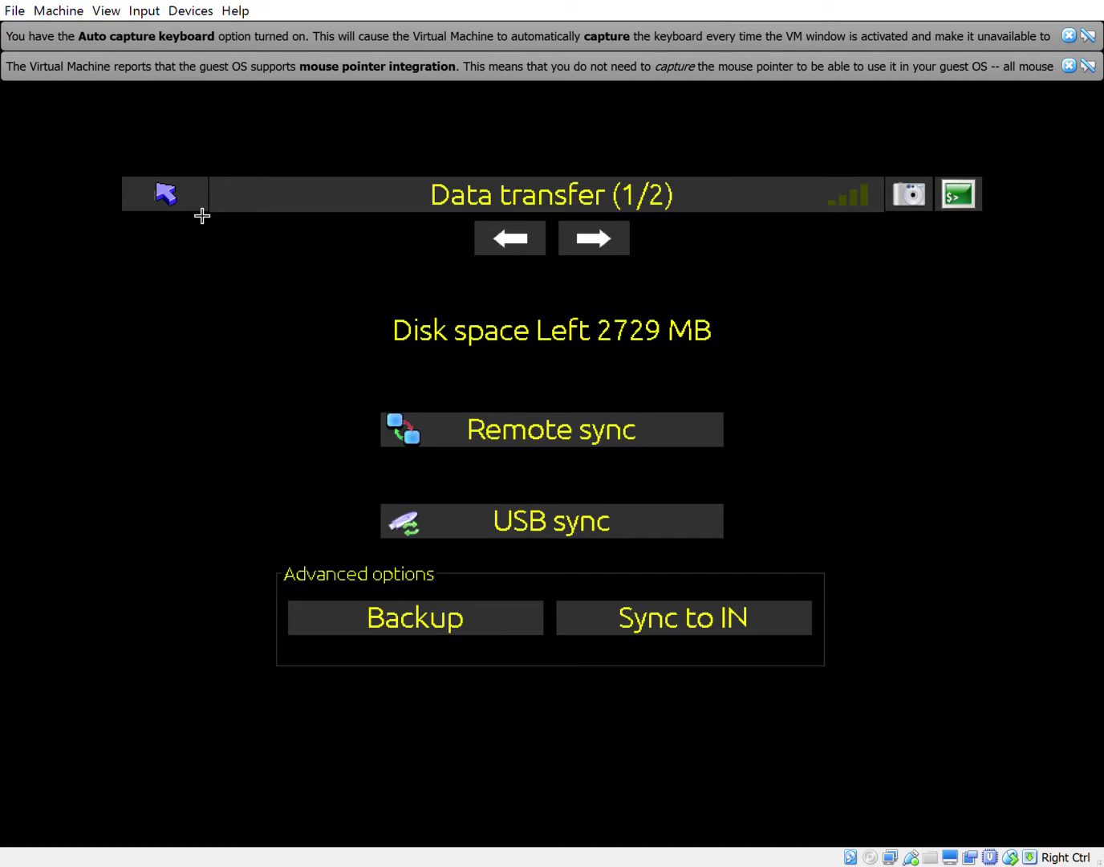
{"action": "left_click", "coordinate": [172, 196]}
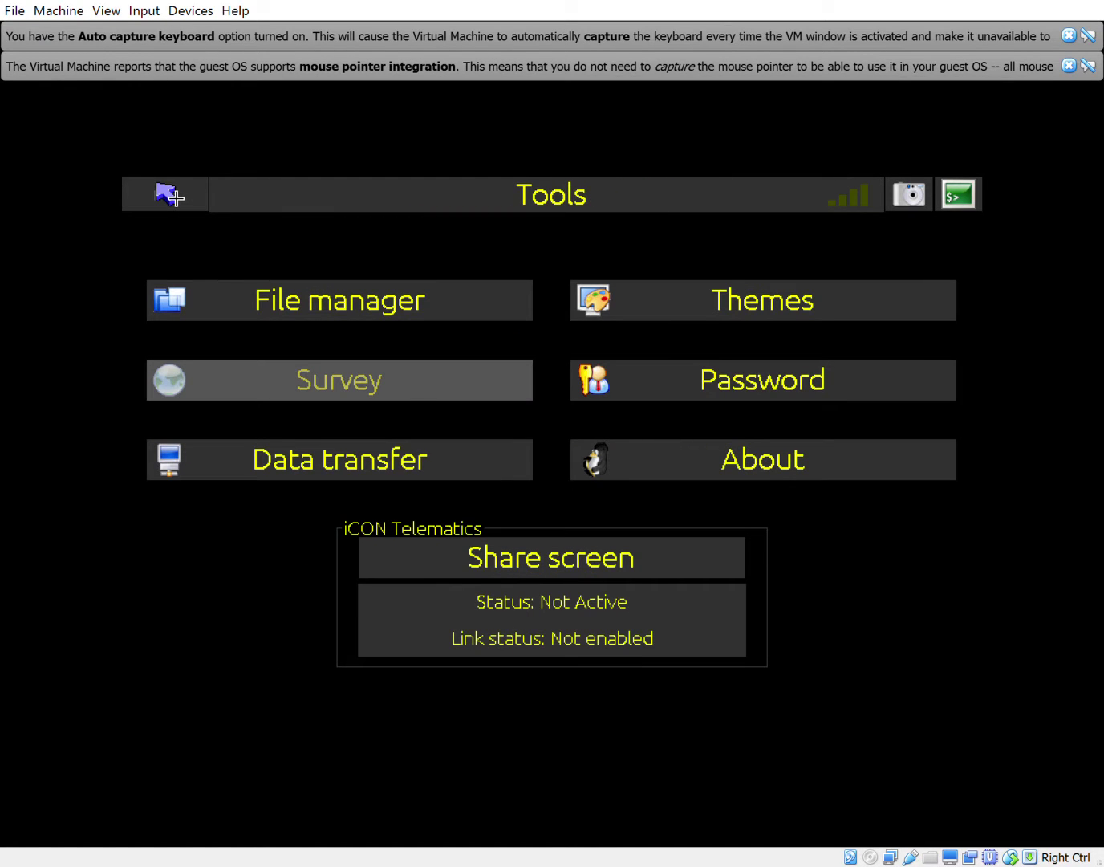
{"action": "left_click", "coordinate": [171, 196]}
Keep 'test' selected in the Projects list, then go to the Settings overview.
{"action": "left_click", "coordinate": [799, 331]}
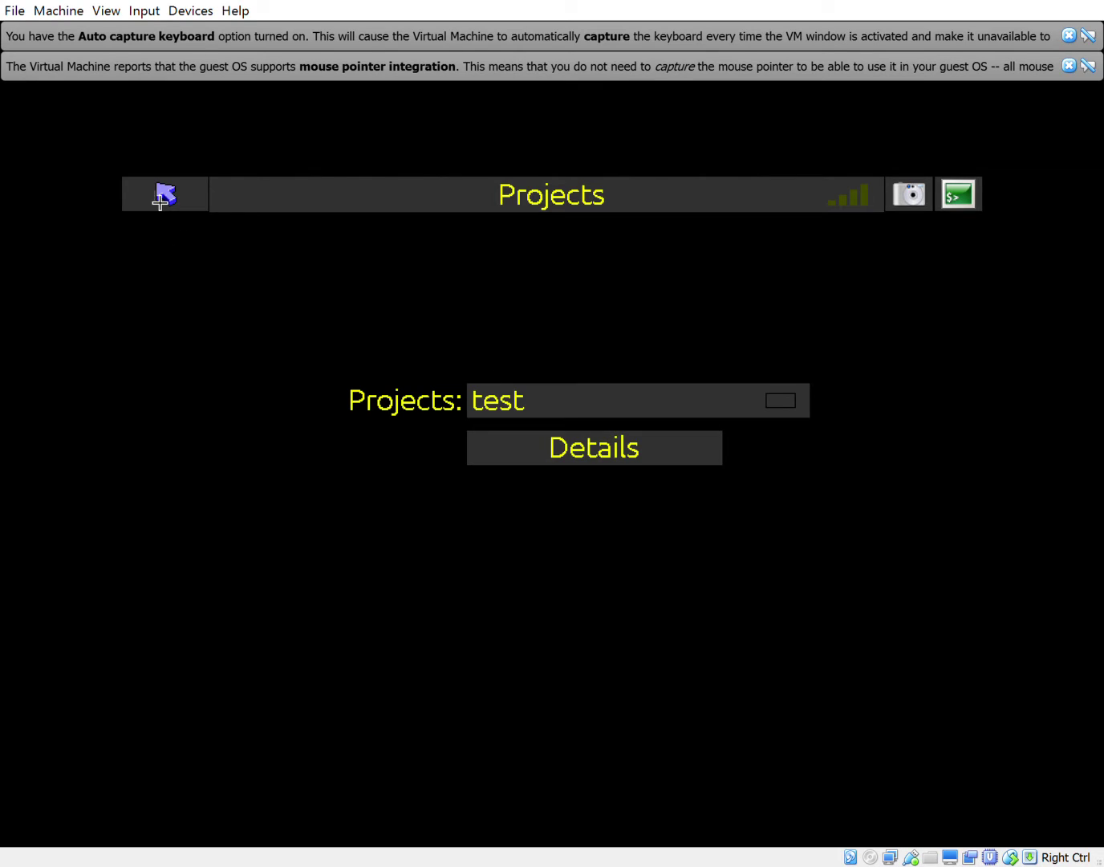
{"action": "left_click", "coordinate": [578, 405]}
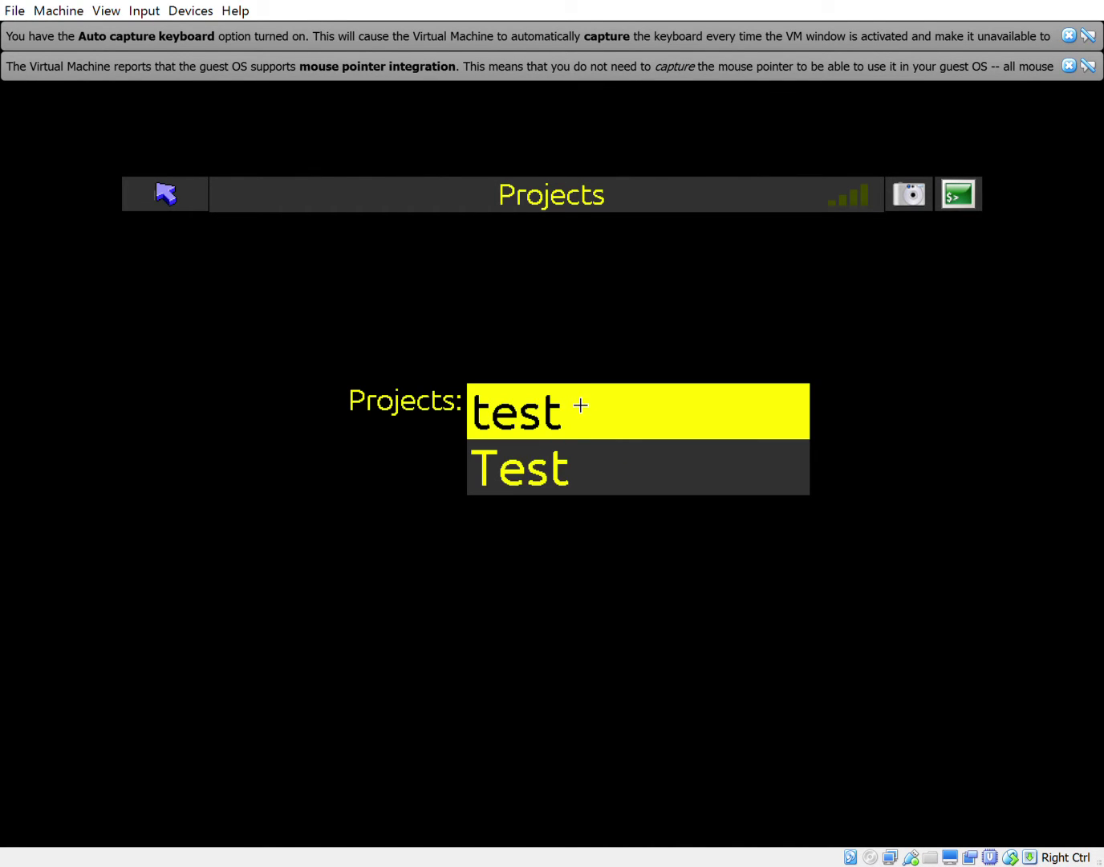
{"action": "left_click", "coordinate": [550, 401]}
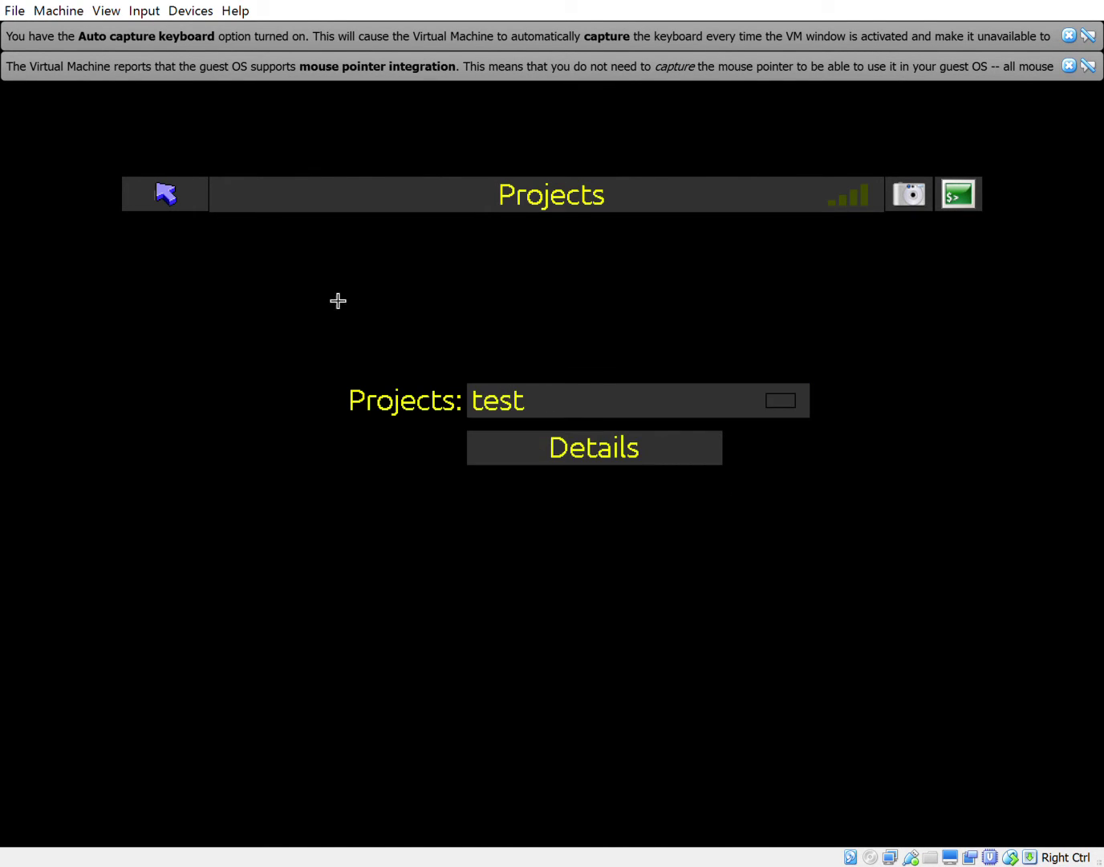
{"action": "left_click", "coordinate": [190, 208]}
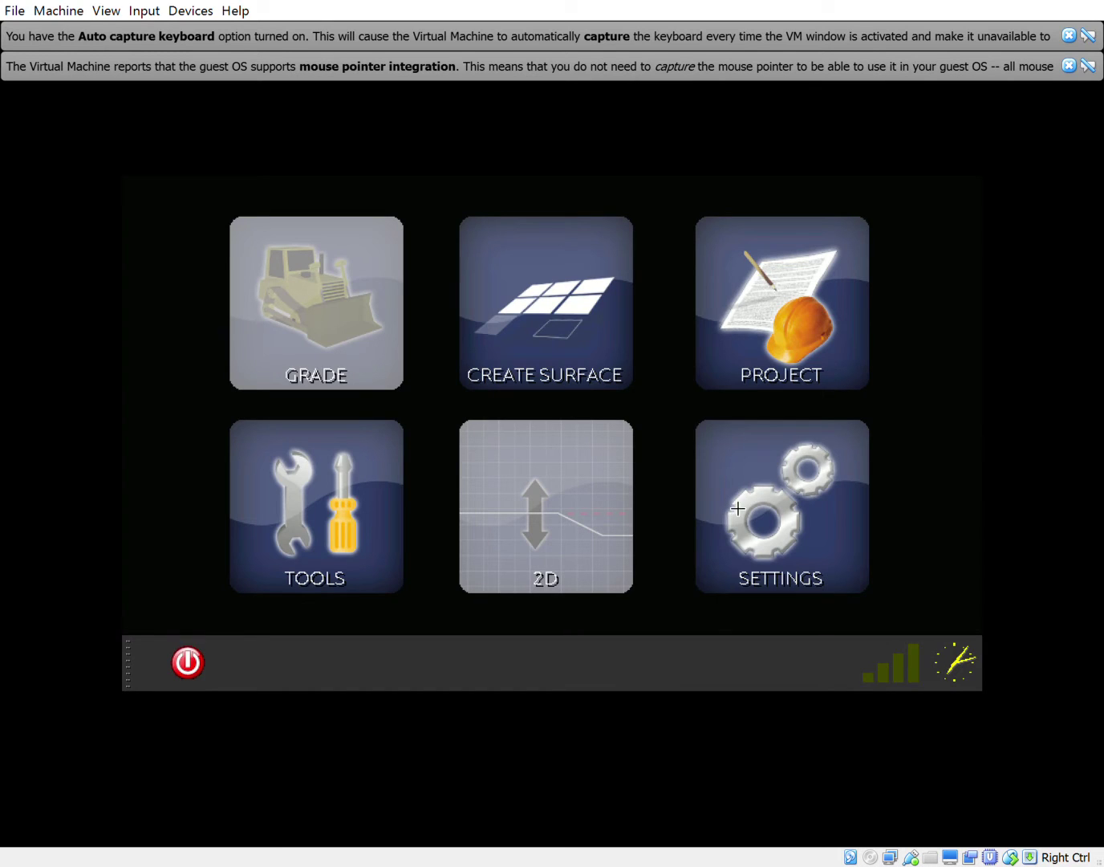
{"action": "left_click", "coordinate": [738, 508]}
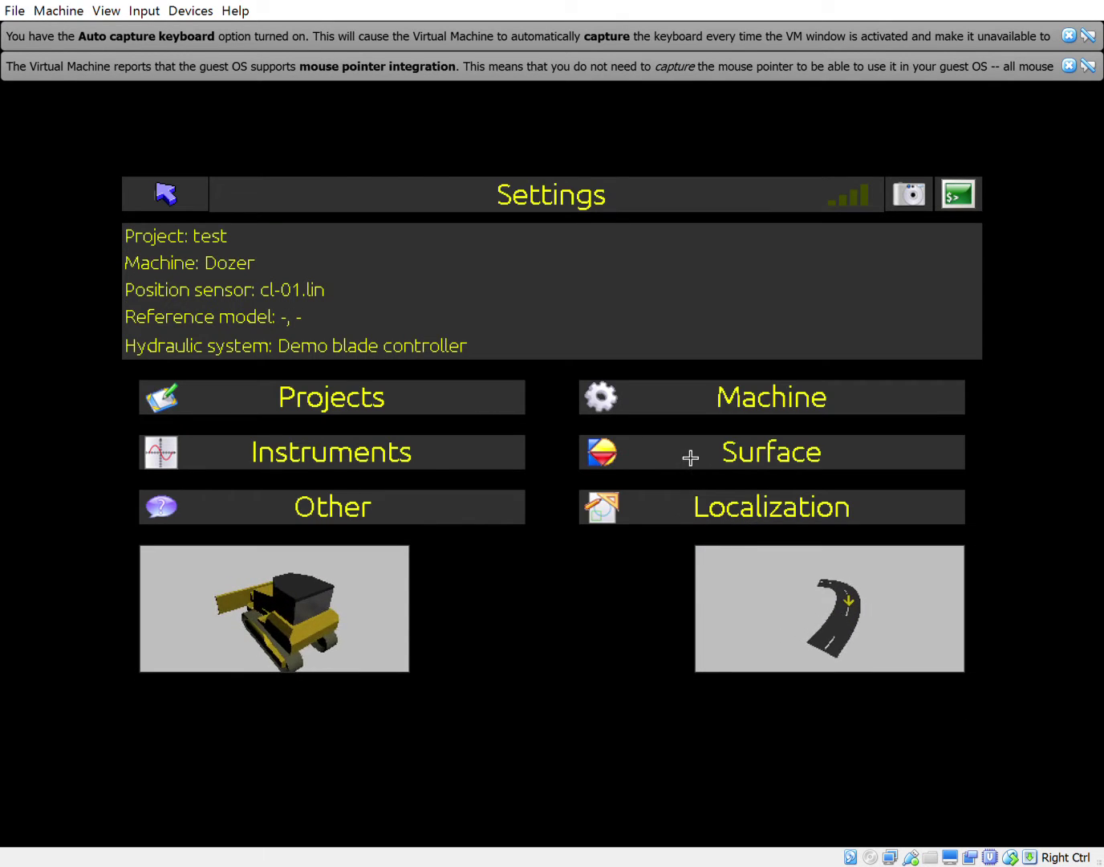
In the Surface reference models setup, set the model type to Terrain model.
{"action": "left_click", "coordinate": [690, 457]}
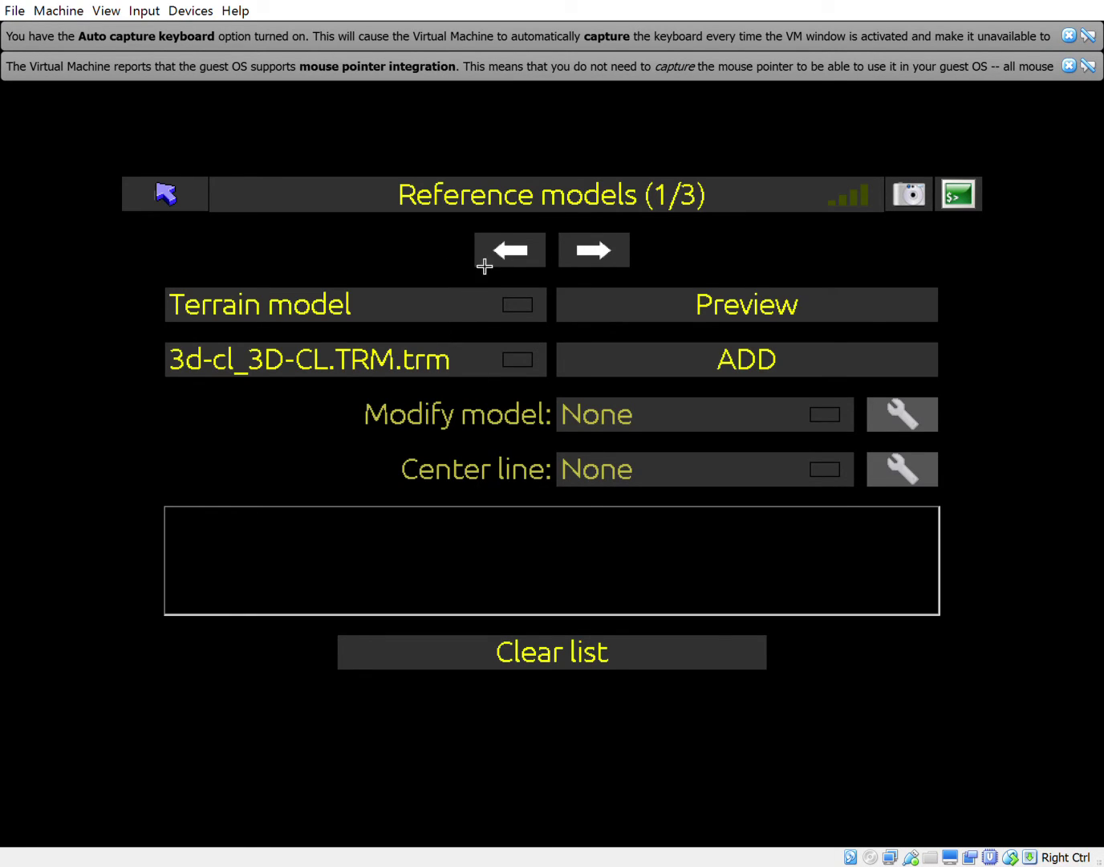
{"action": "left_click", "coordinate": [418, 313]}
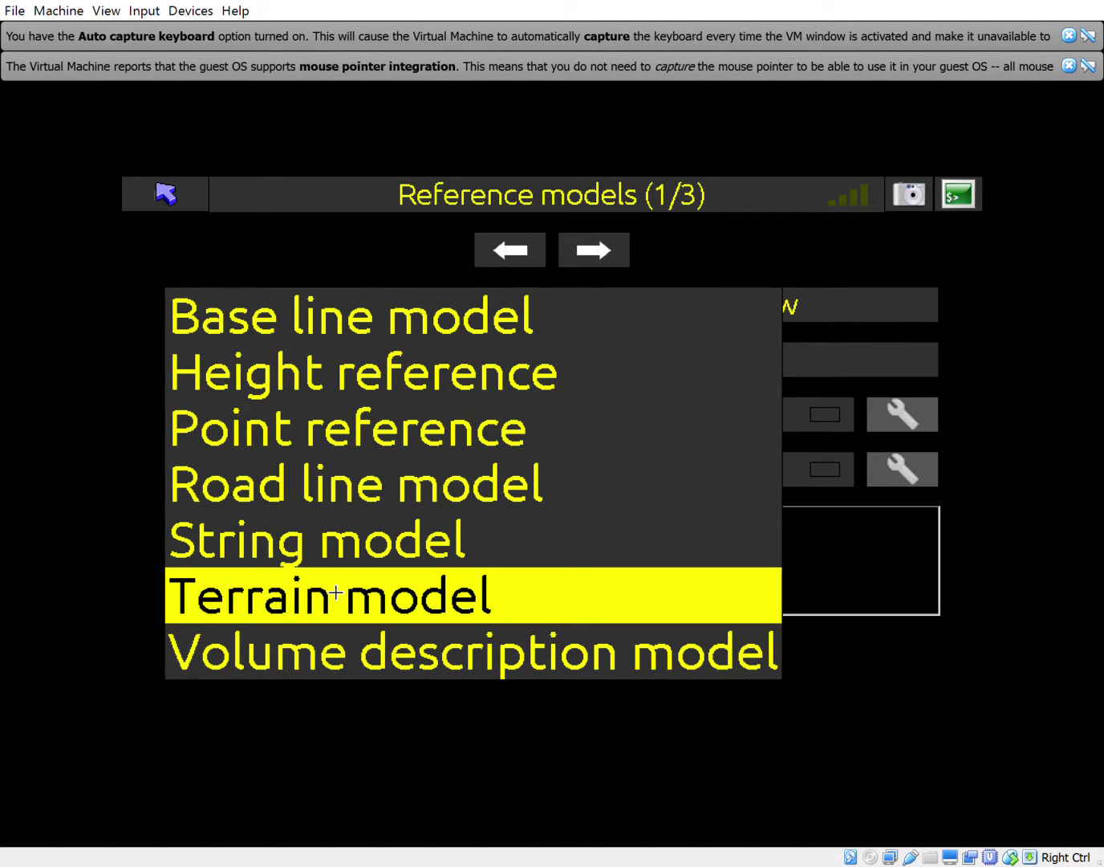
{"action": "key", "text": "Down"}
{"action": "key", "text": "Return"}
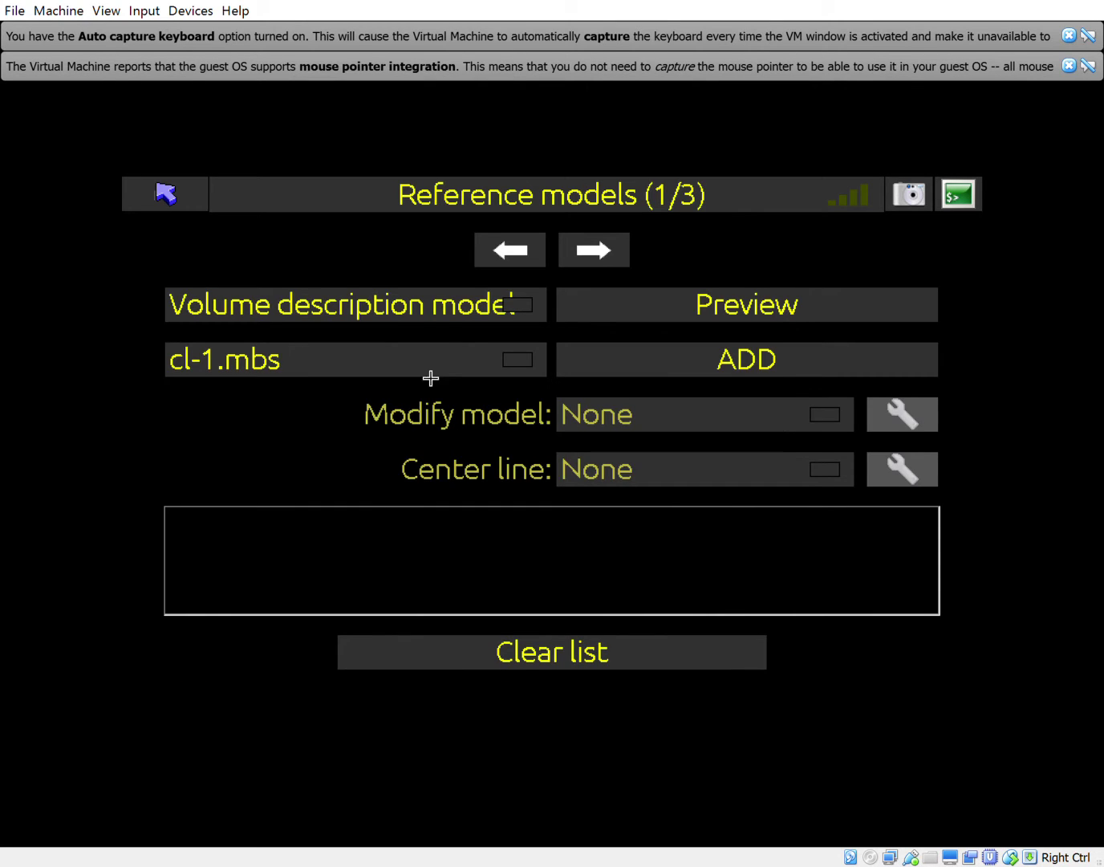
{"action": "left_click", "coordinate": [407, 303]}
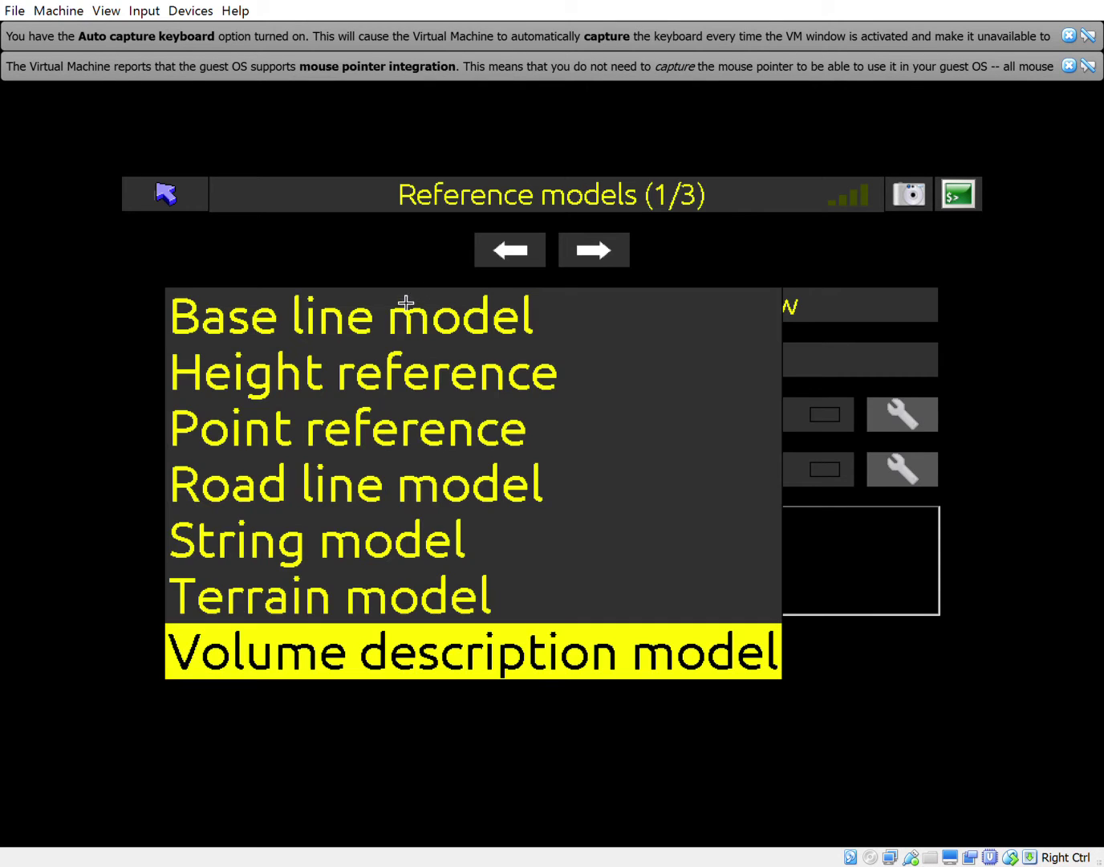
{"action": "left_click", "coordinate": [262, 614]}
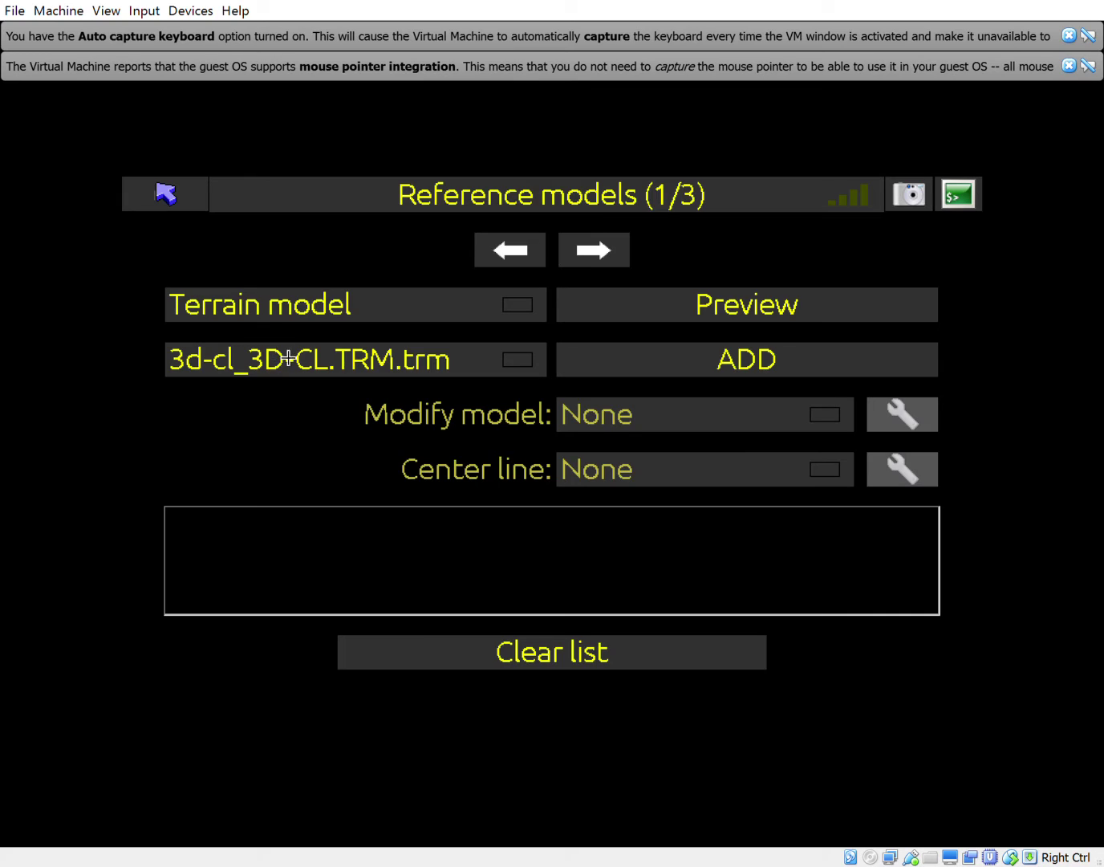
Add 3d-cl_3D-CL.TRM.trm and 3d-cl-k.trm, make 3d-cl-k.trm visible, and set CL.lin as the center line.
{"action": "left_click", "coordinate": [615, 366]}
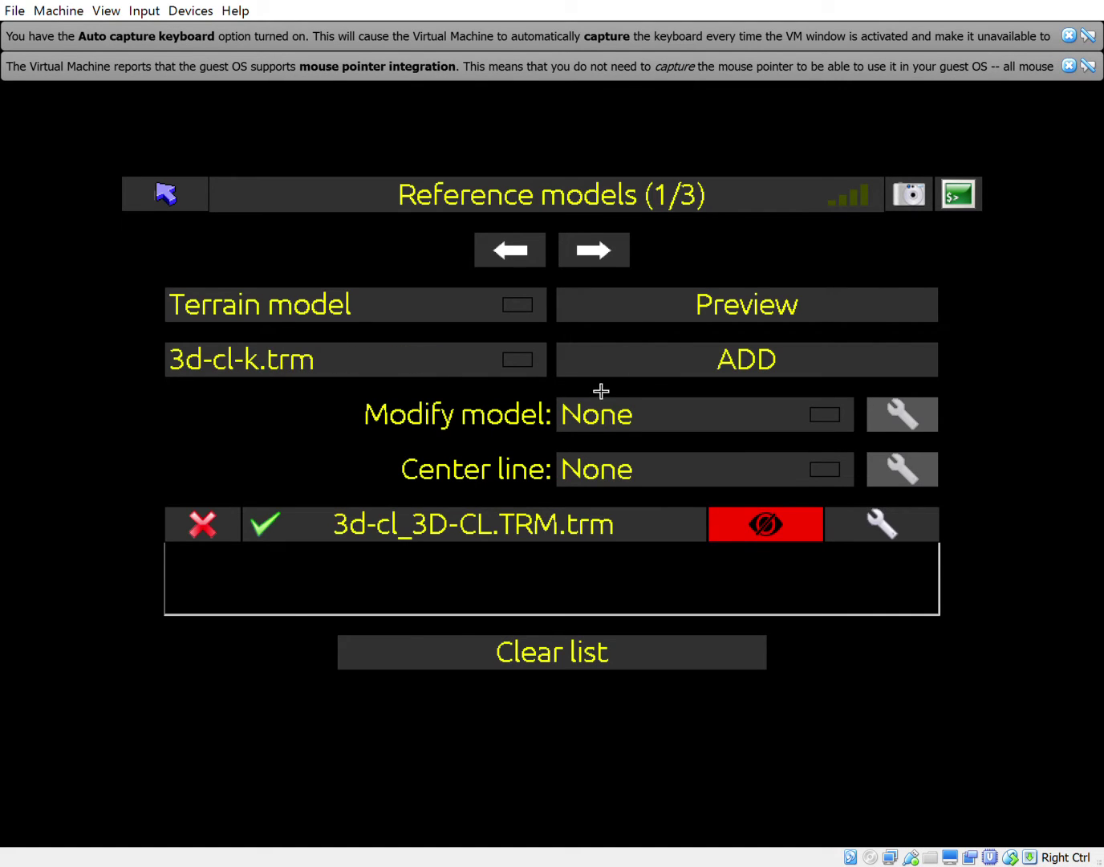
{"action": "left_click", "coordinate": [639, 370]}
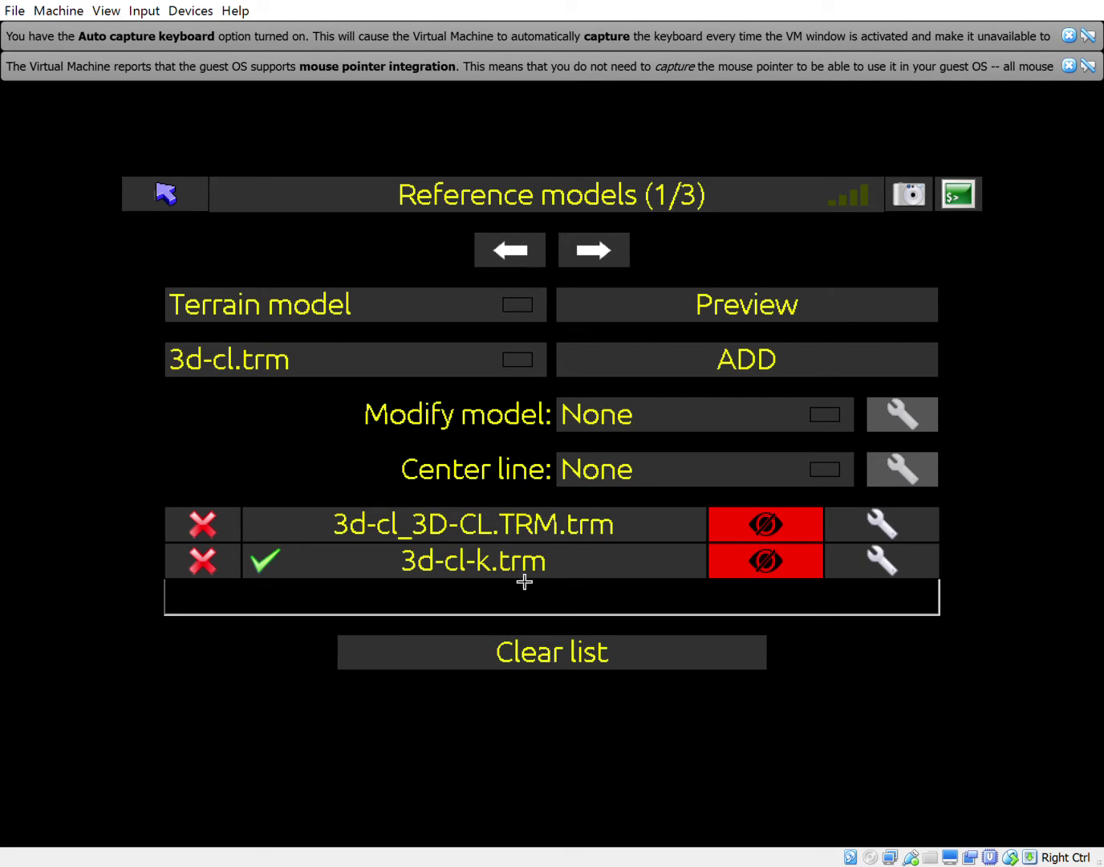
{"action": "left_click", "coordinate": [778, 557]}
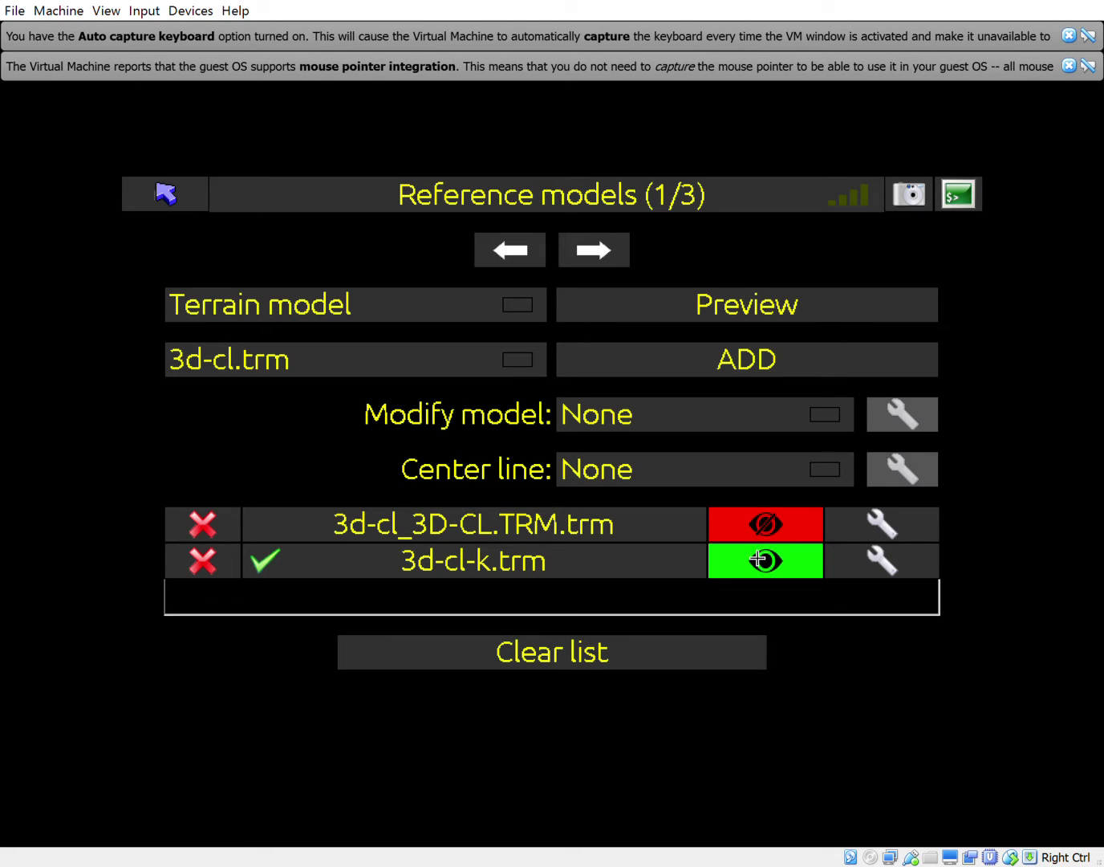
{"action": "left_click", "coordinate": [759, 558]}
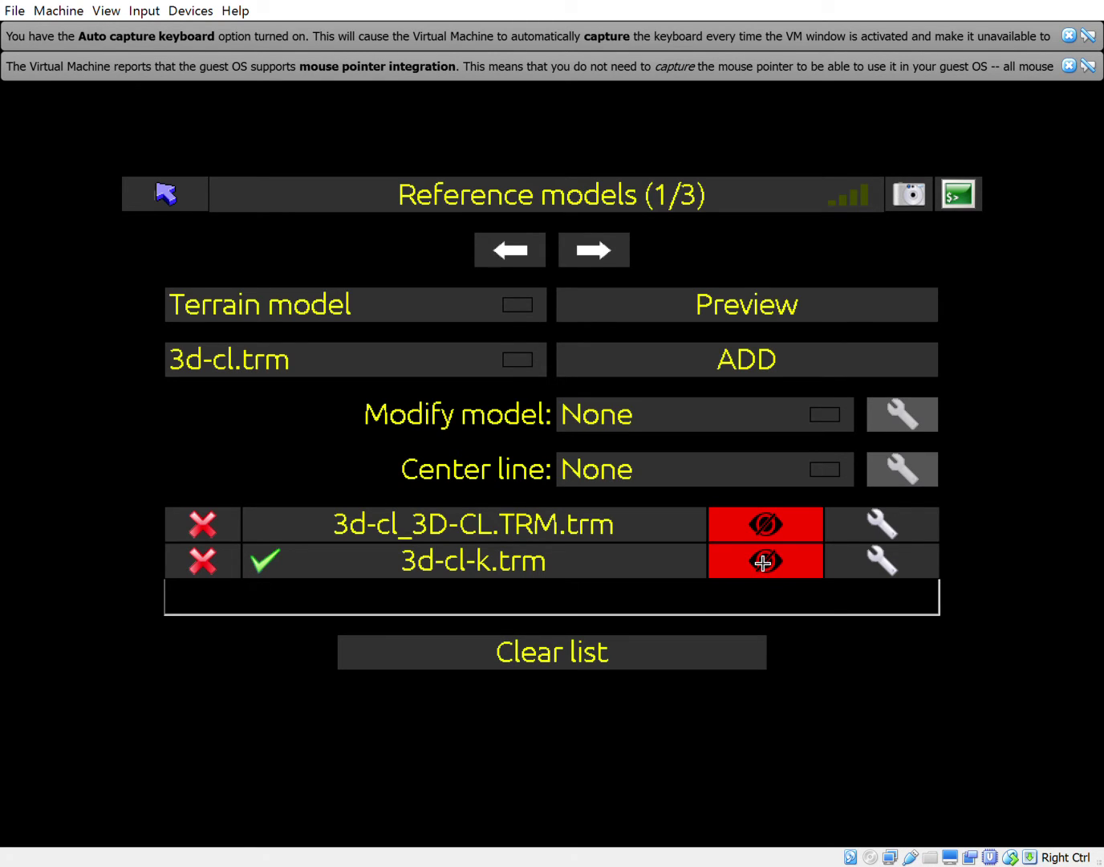
{"action": "left_click", "coordinate": [765, 562]}
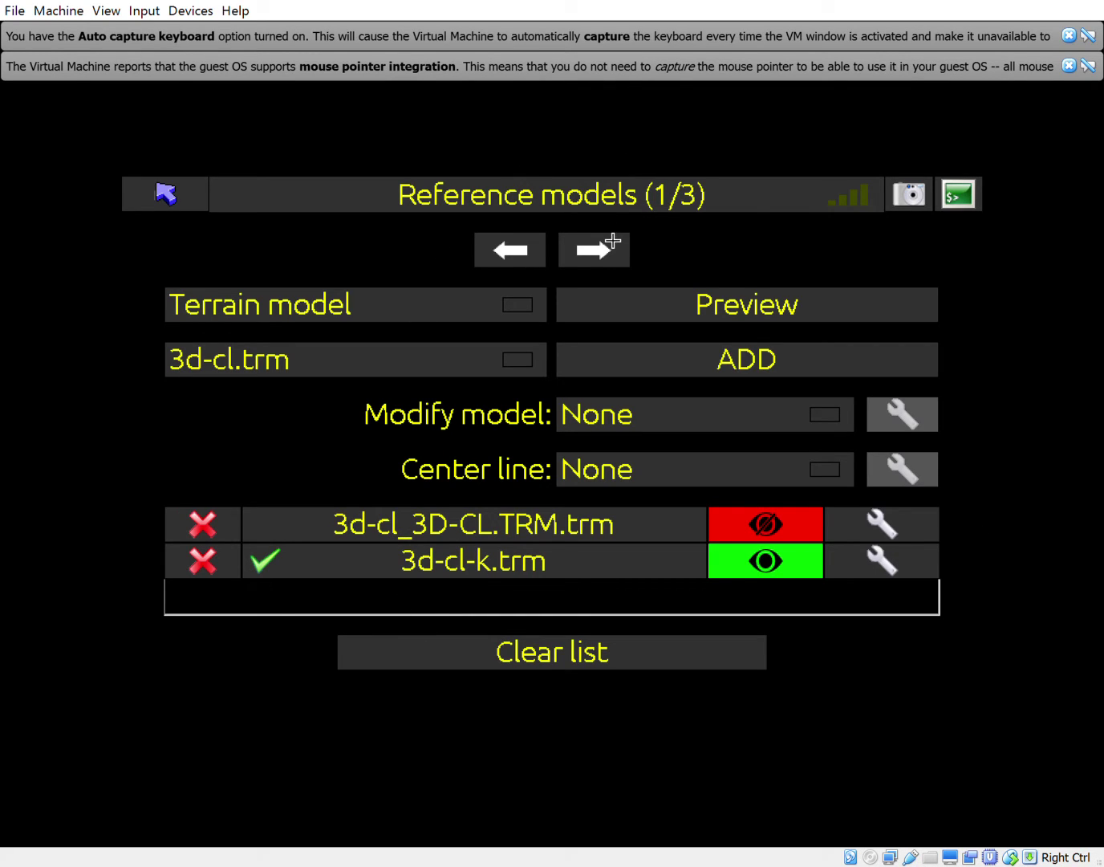
{"action": "left_click", "coordinate": [631, 469]}
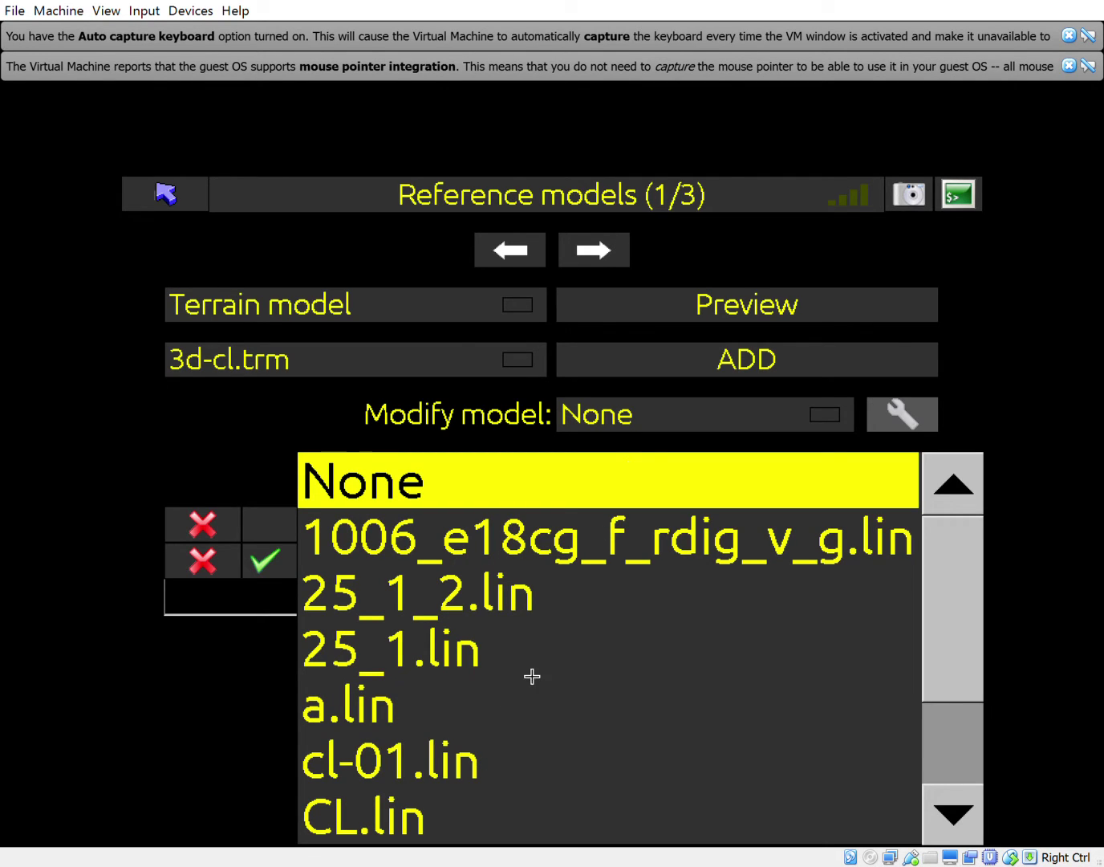
{"action": "left_click", "coordinate": [424, 806]}
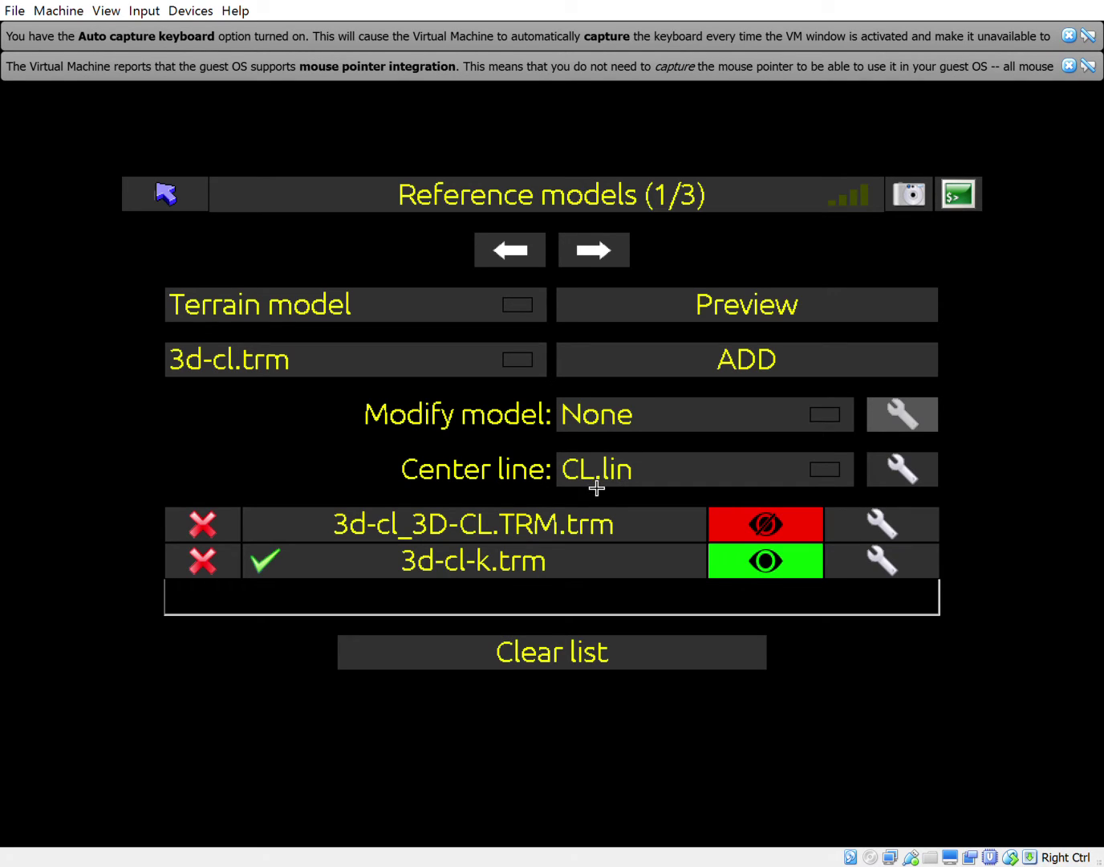
On Help models, choose the DWG/DXF type, preview 3d-cl.dwg, and add it.
{"action": "left_click", "coordinate": [583, 254]}
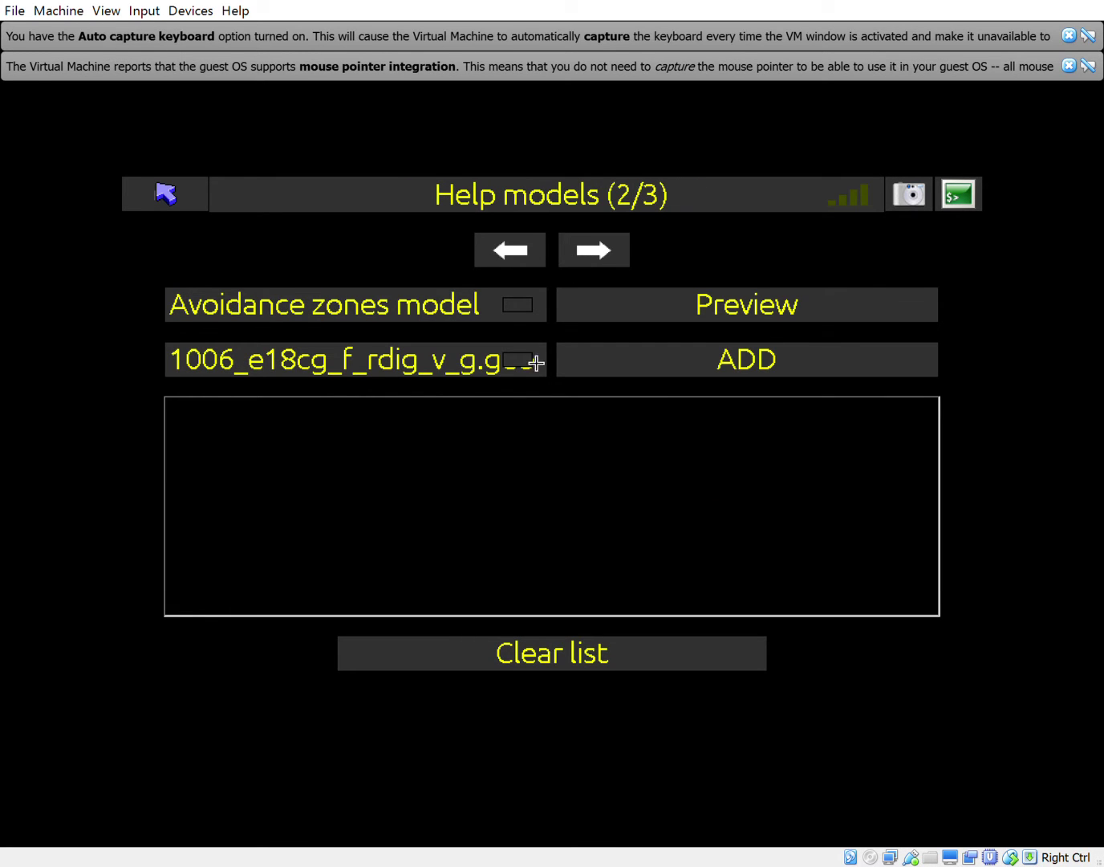
{"action": "left_click", "coordinate": [421, 305]}
{"action": "left_click", "coordinate": [344, 432]}
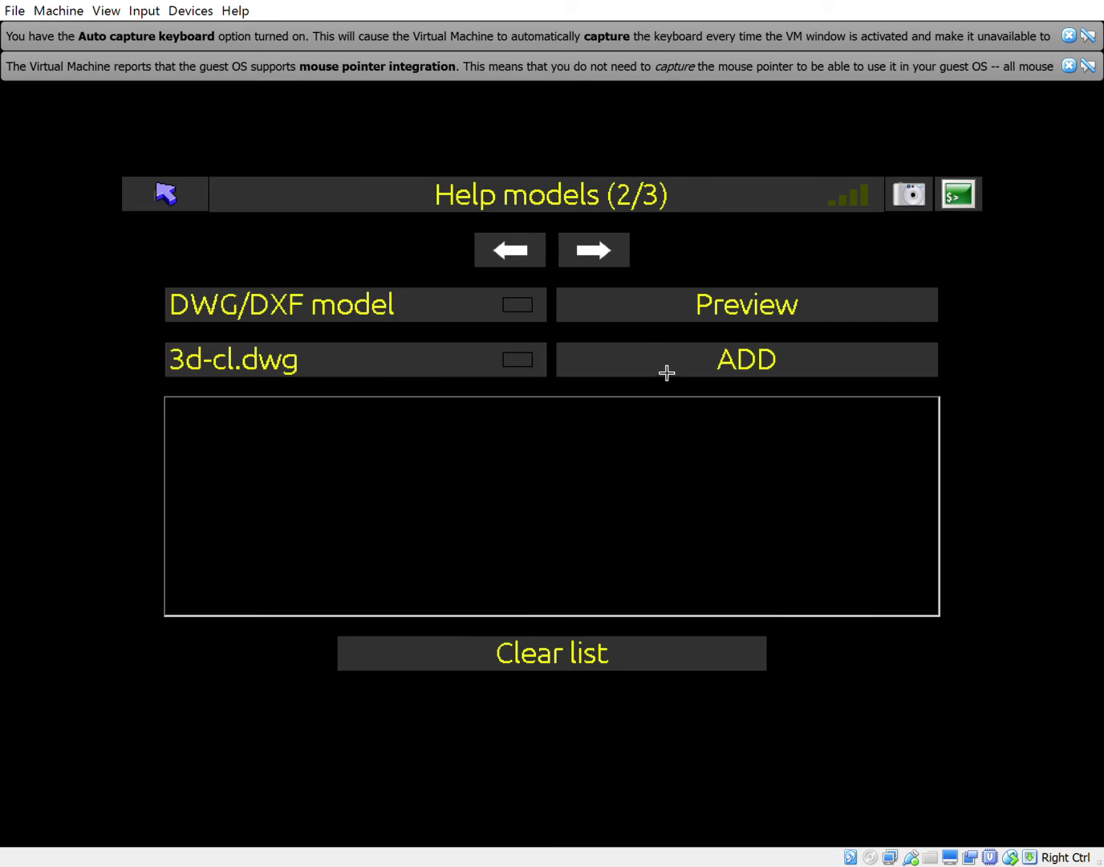
{"action": "left_click", "coordinate": [668, 325]}
{"action": "left_click_drag", "start_coordinate": [469, 542], "coordinate": [374, 316]}
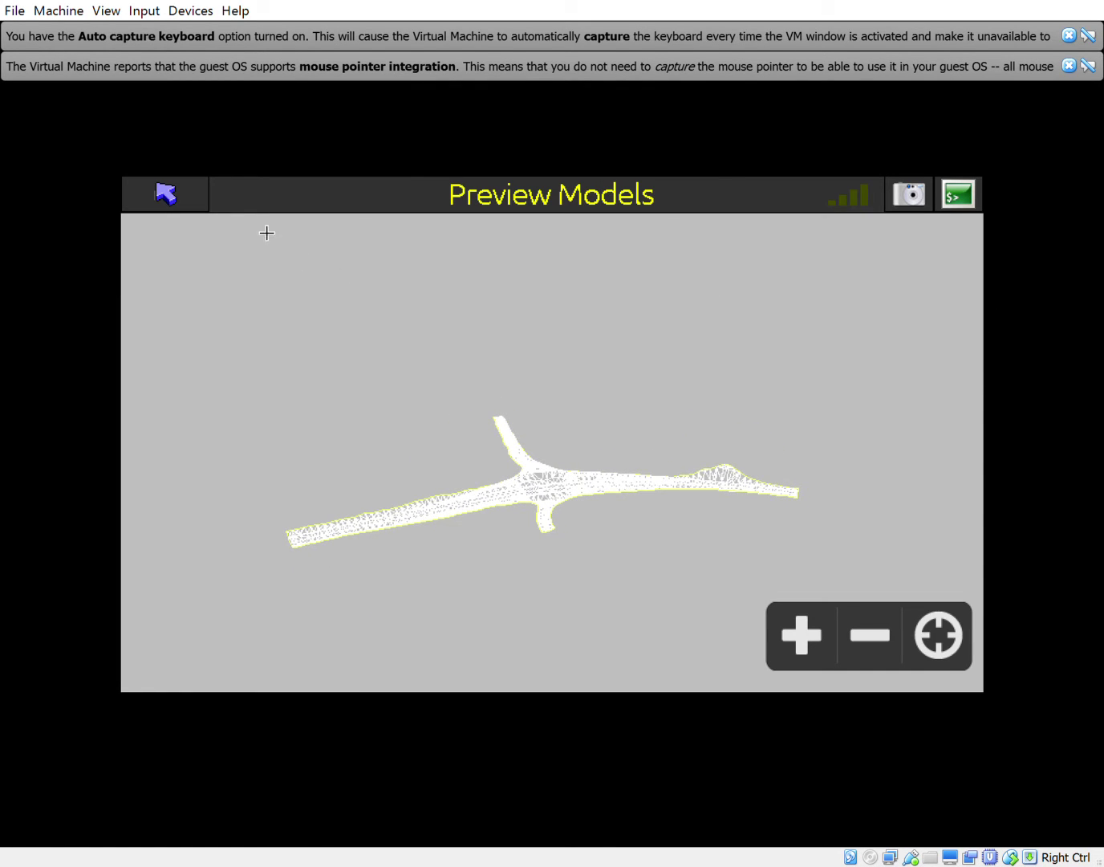
{"action": "left_click", "coordinate": [158, 203]}
{"action": "left_click", "coordinate": [731, 368]}
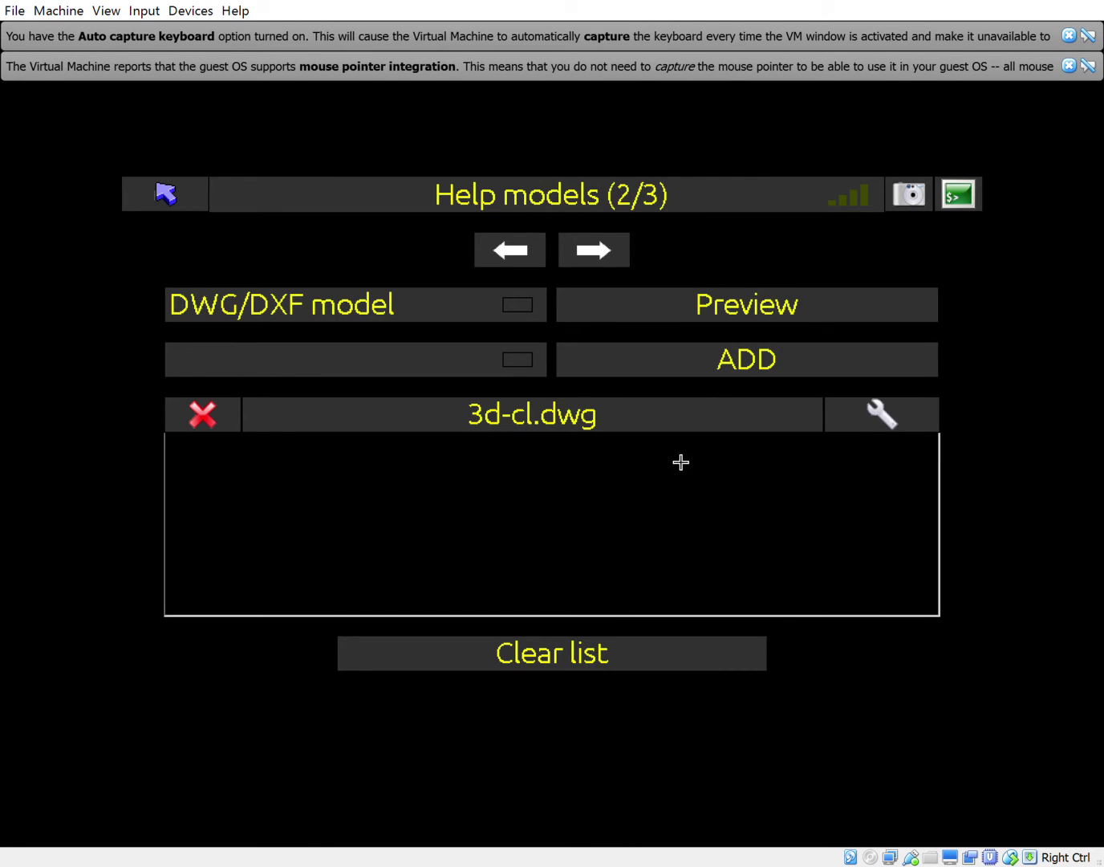
Keep layers 0, 3D-CL.TRM and 3D-CL.TRM_BREAK of 3d-cl.dwg all shown.
{"action": "left_click", "coordinate": [882, 411]}
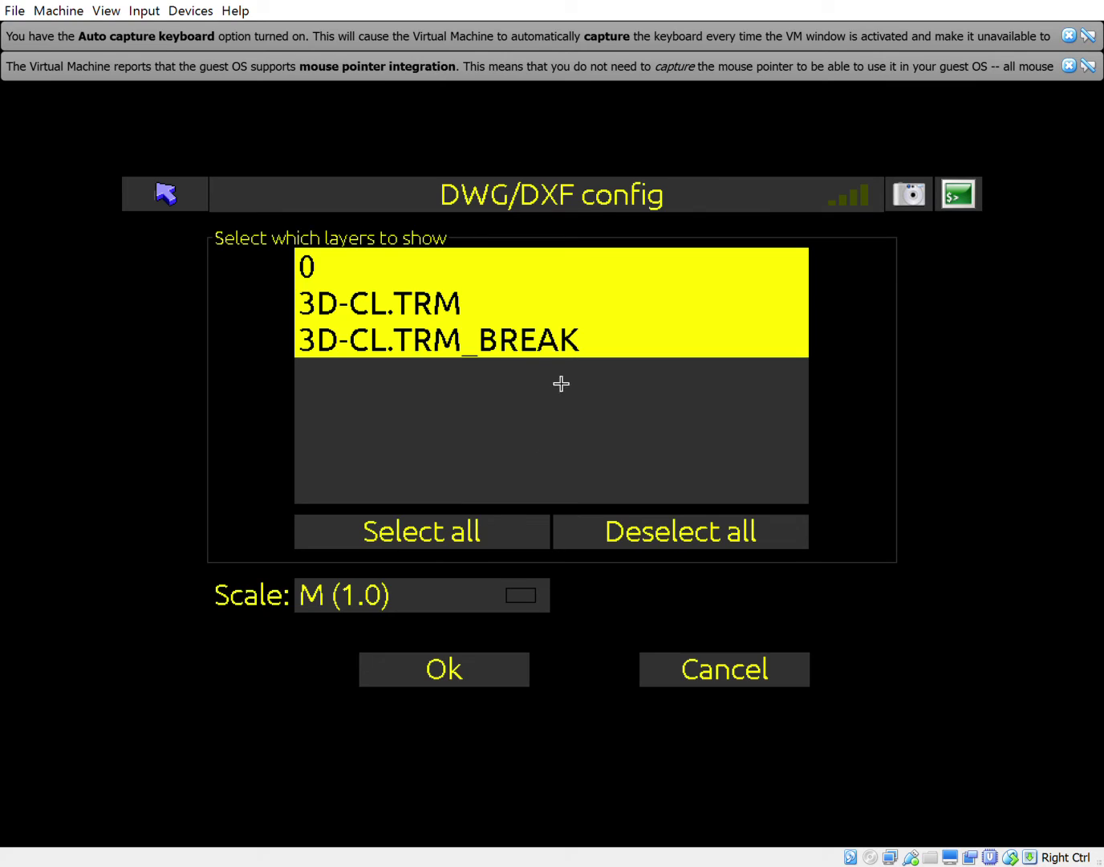
{"action": "left_click", "coordinate": [356, 274]}
{"action": "left_click", "coordinate": [350, 275]}
{"action": "left_click", "coordinate": [196, 209]}
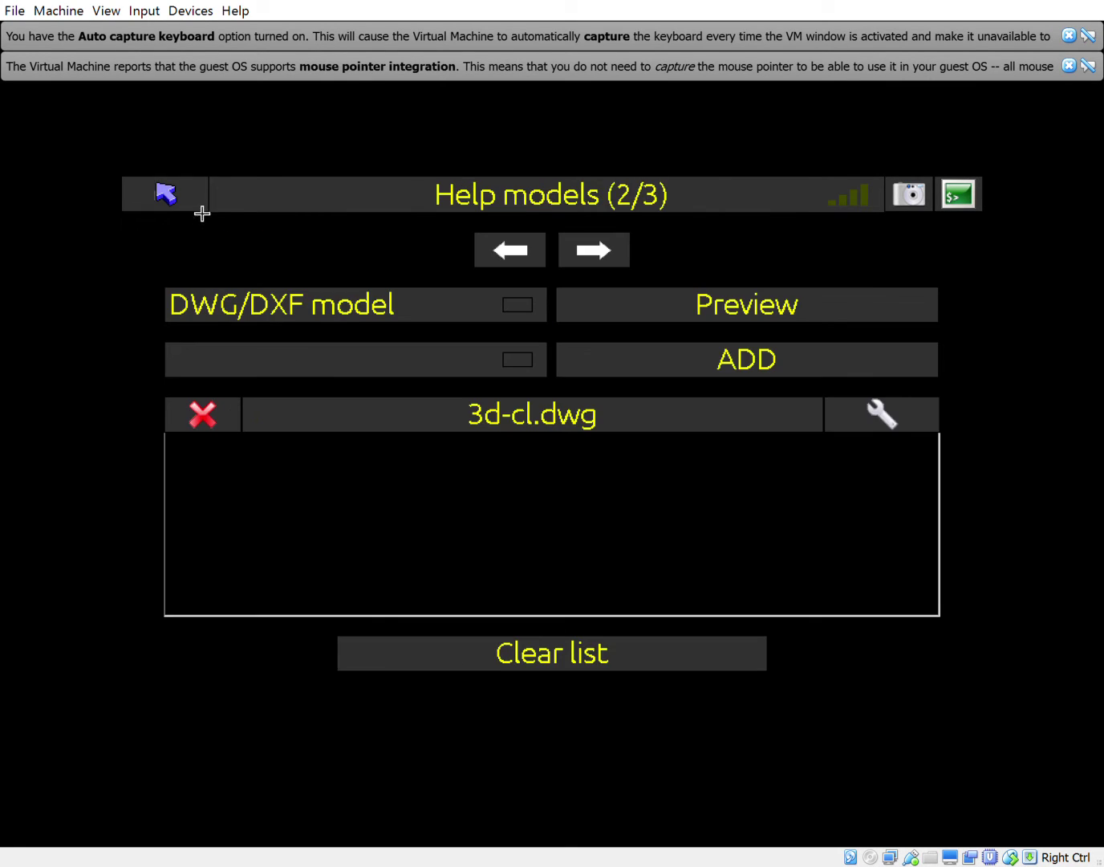
Return from the reference settings to the main menu and open the grading screen on 3d-cl-k.trm.
{"action": "left_click", "coordinate": [620, 251]}
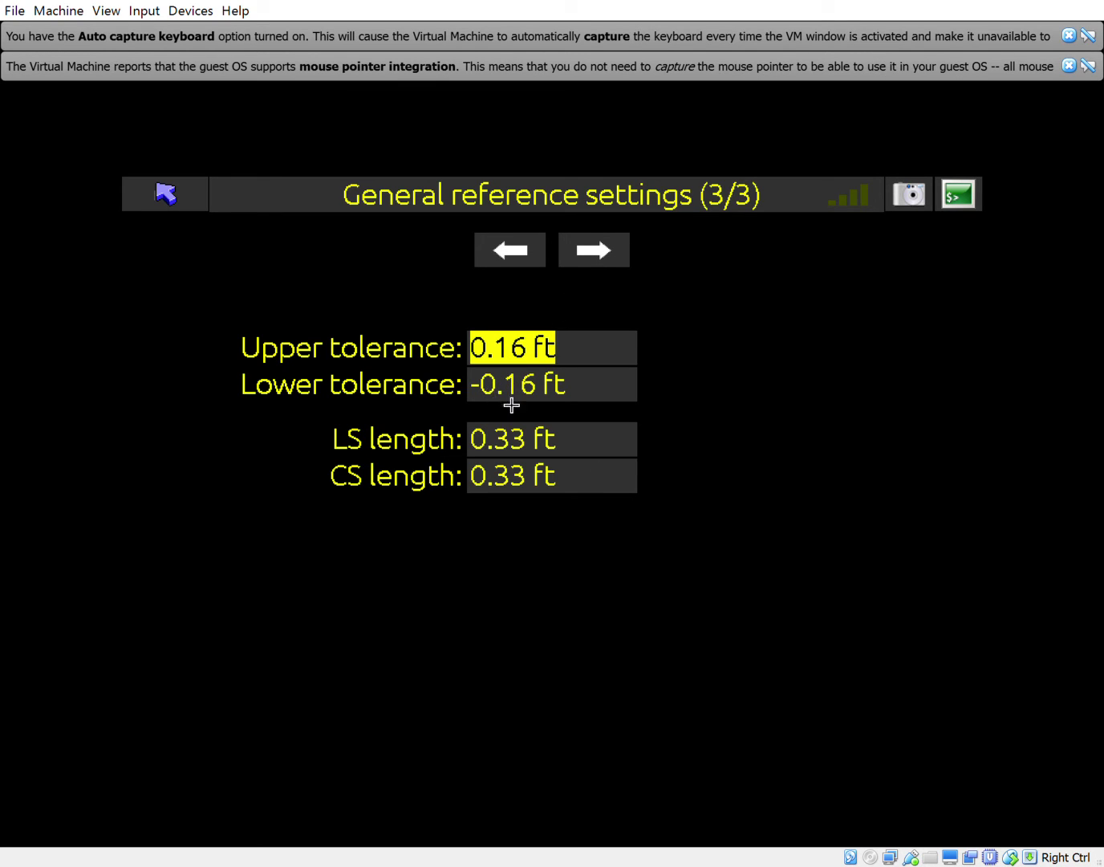
{"action": "left_click", "coordinate": [599, 254]}
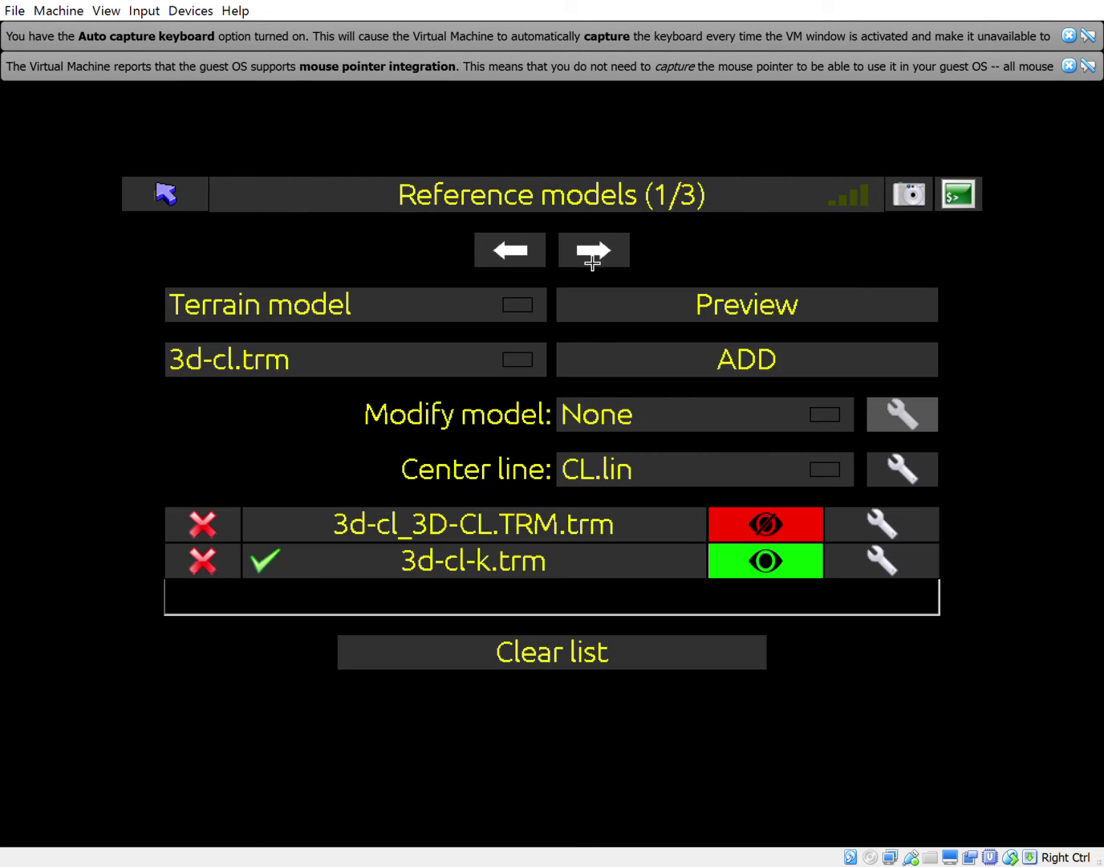
{"action": "left_click", "coordinate": [184, 183]}
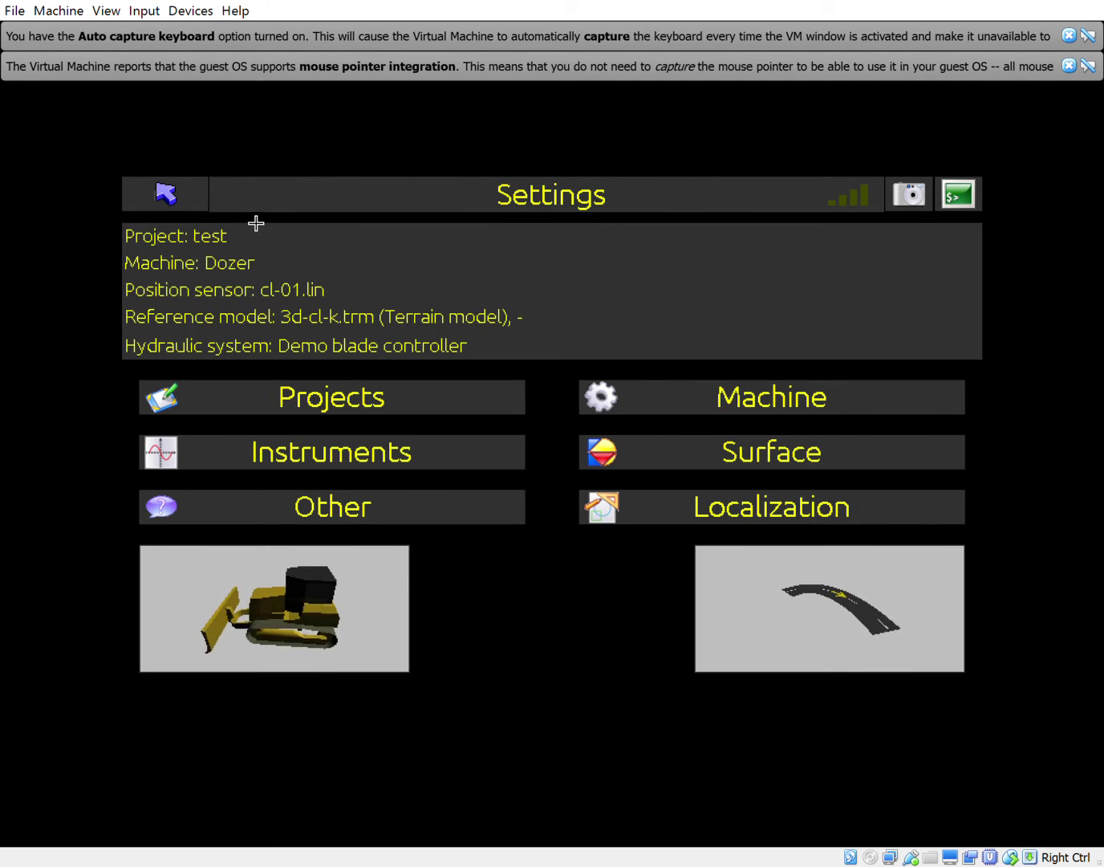
{"action": "left_click", "coordinate": [182, 192]}
{"action": "left_click", "coordinate": [344, 349]}
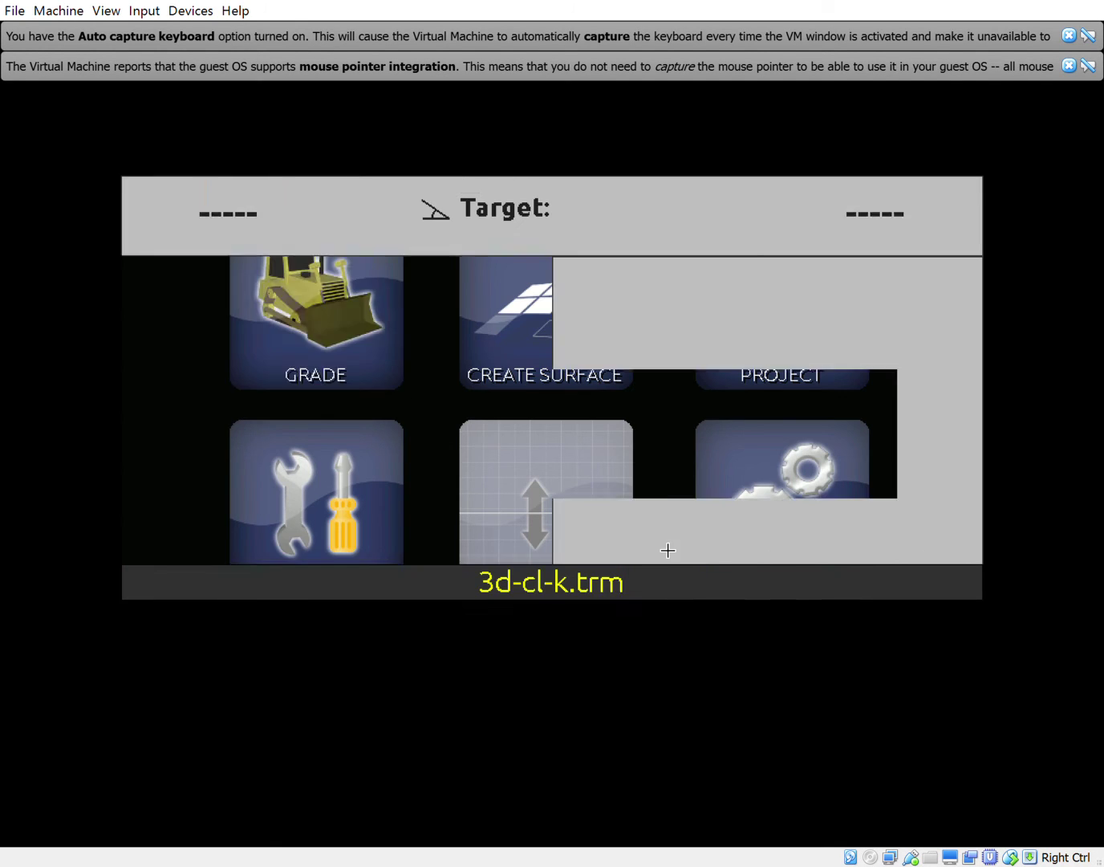
Toggle the grading map from 2D to 3D perspective and show the grading Tools options.
{"action": "left_click", "coordinate": [439, 522]}
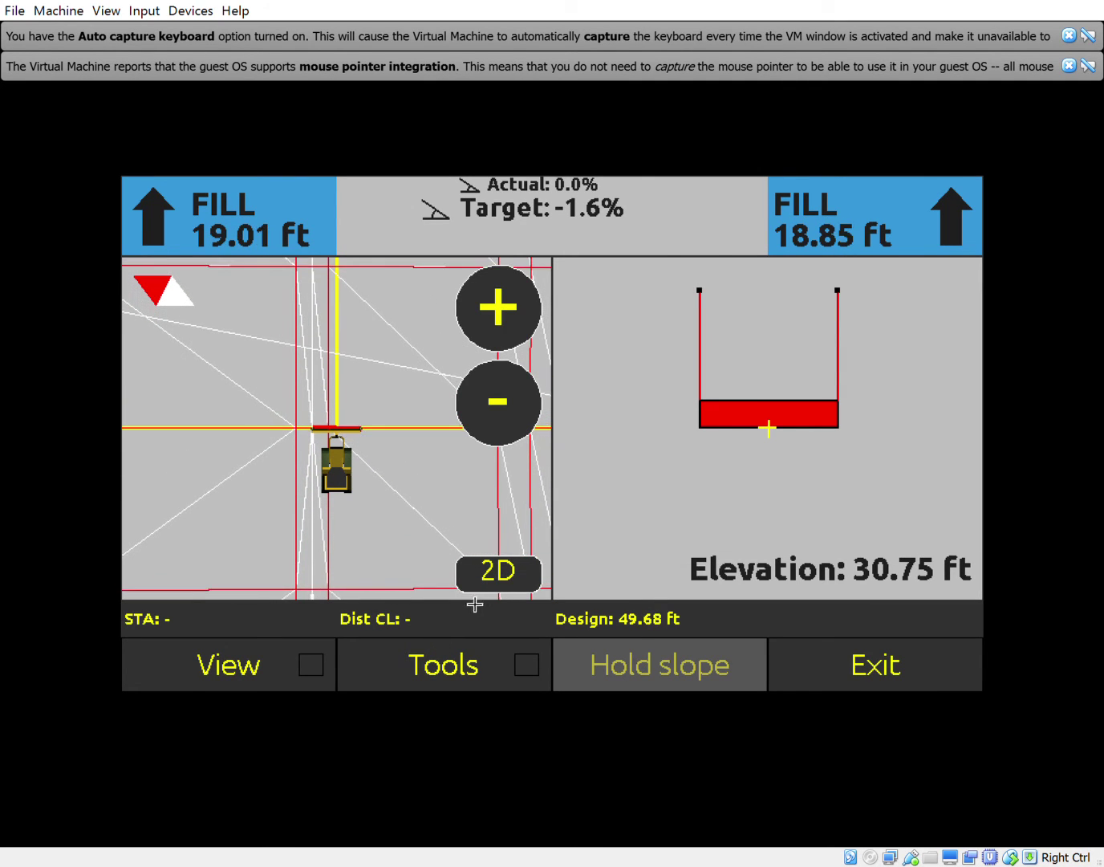
{"action": "left_click", "coordinate": [470, 580]}
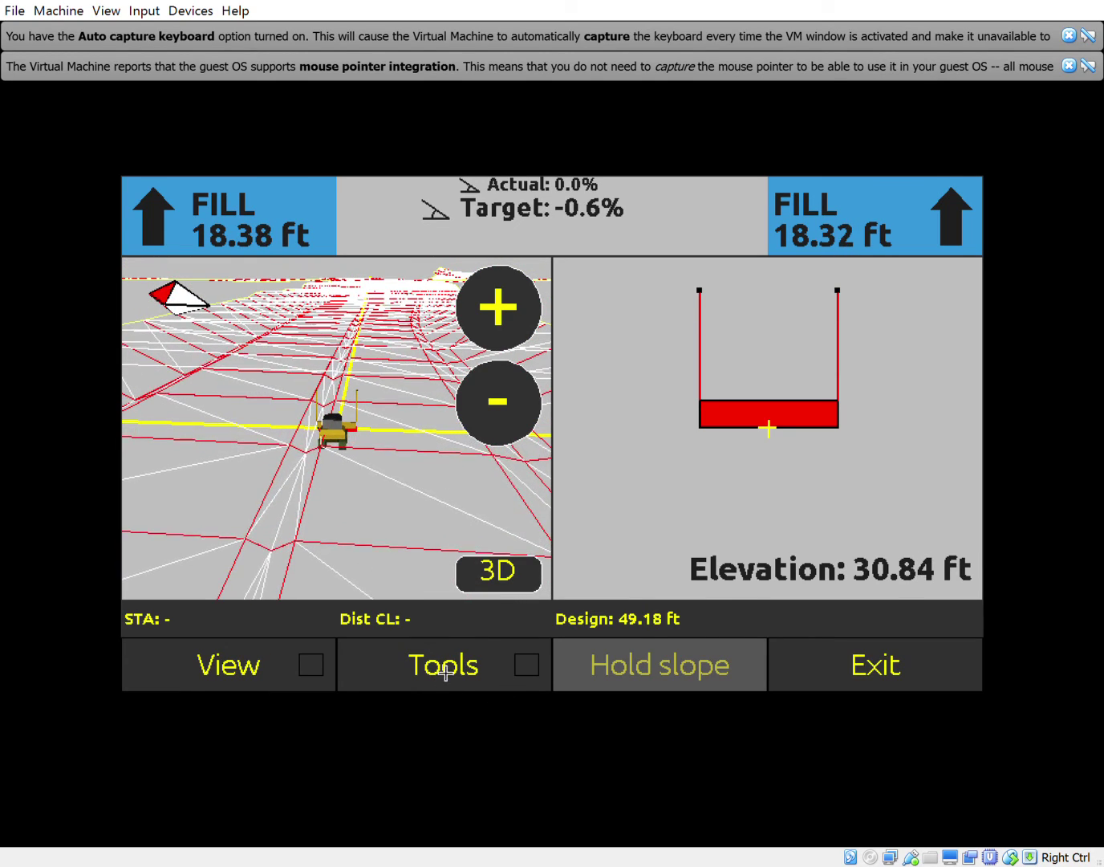
{"action": "left_click", "coordinate": [438, 666]}
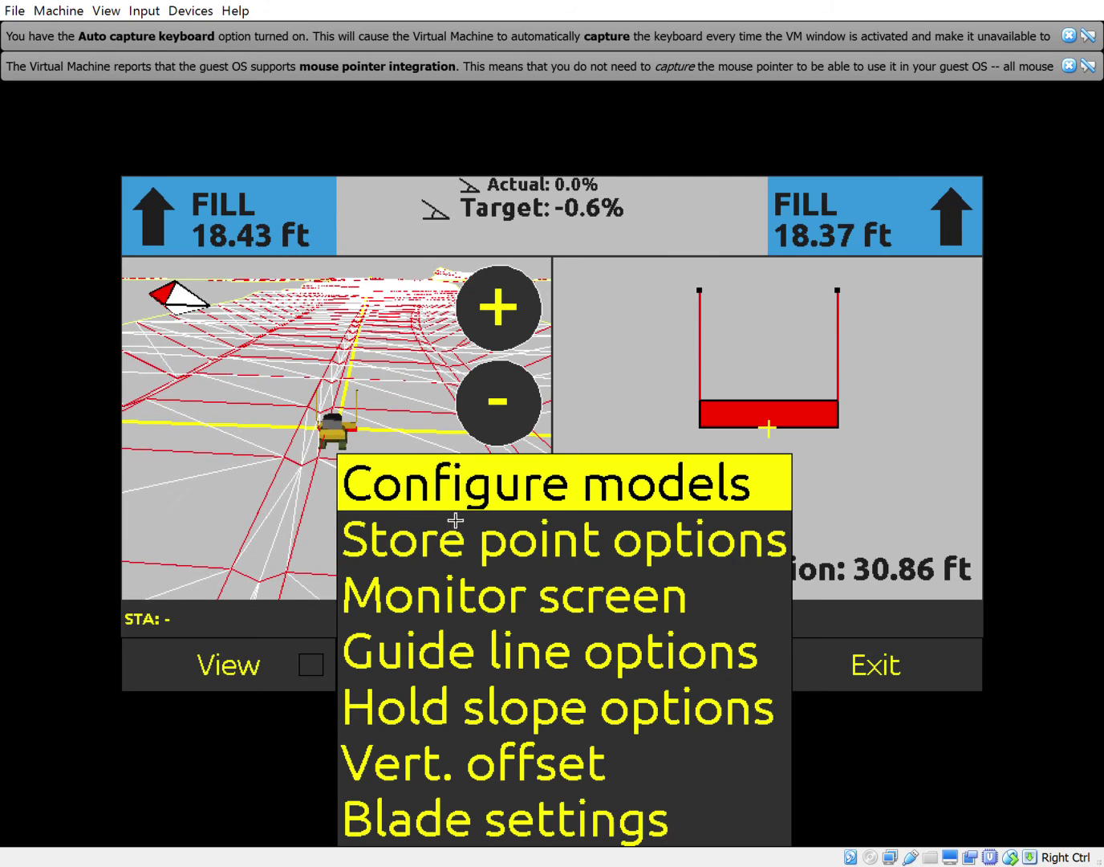
In Configure models, make 3d-cl_3D-CL.TRM.trm the active reference model.
{"action": "left_click", "coordinate": [450, 488]}
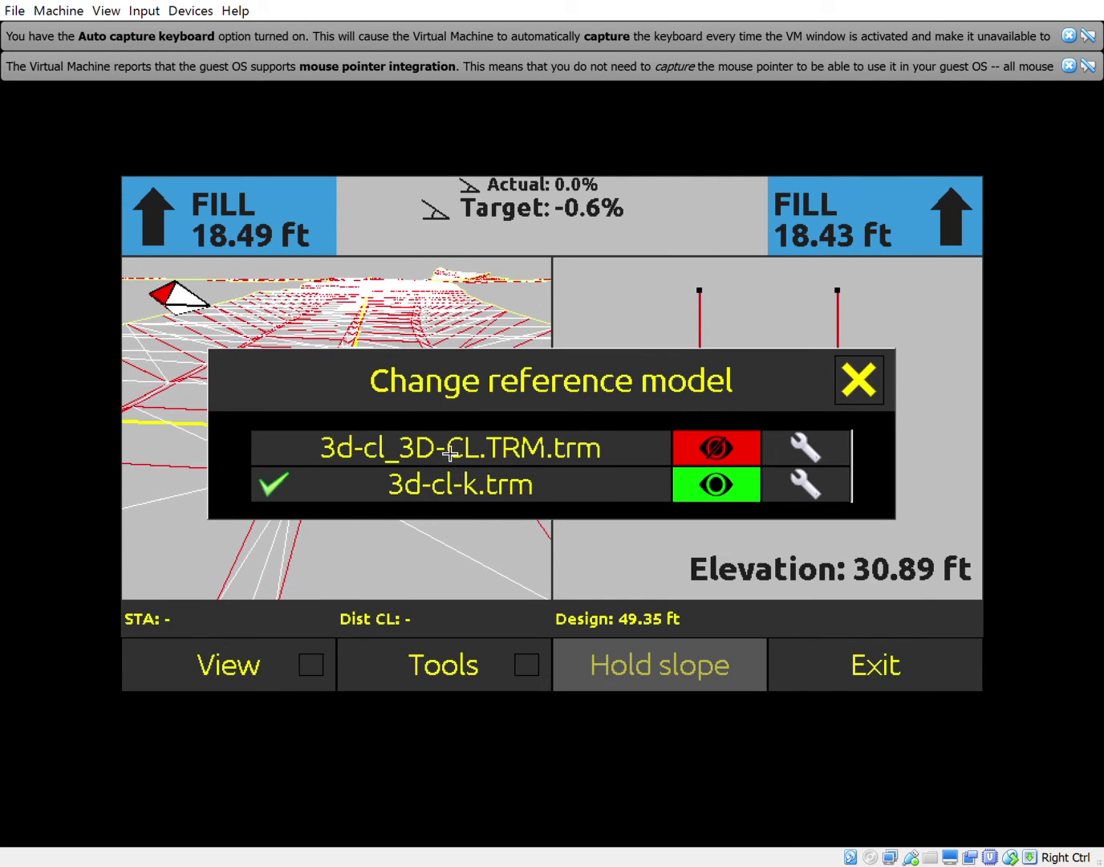
{"action": "left_click", "coordinate": [451, 452]}
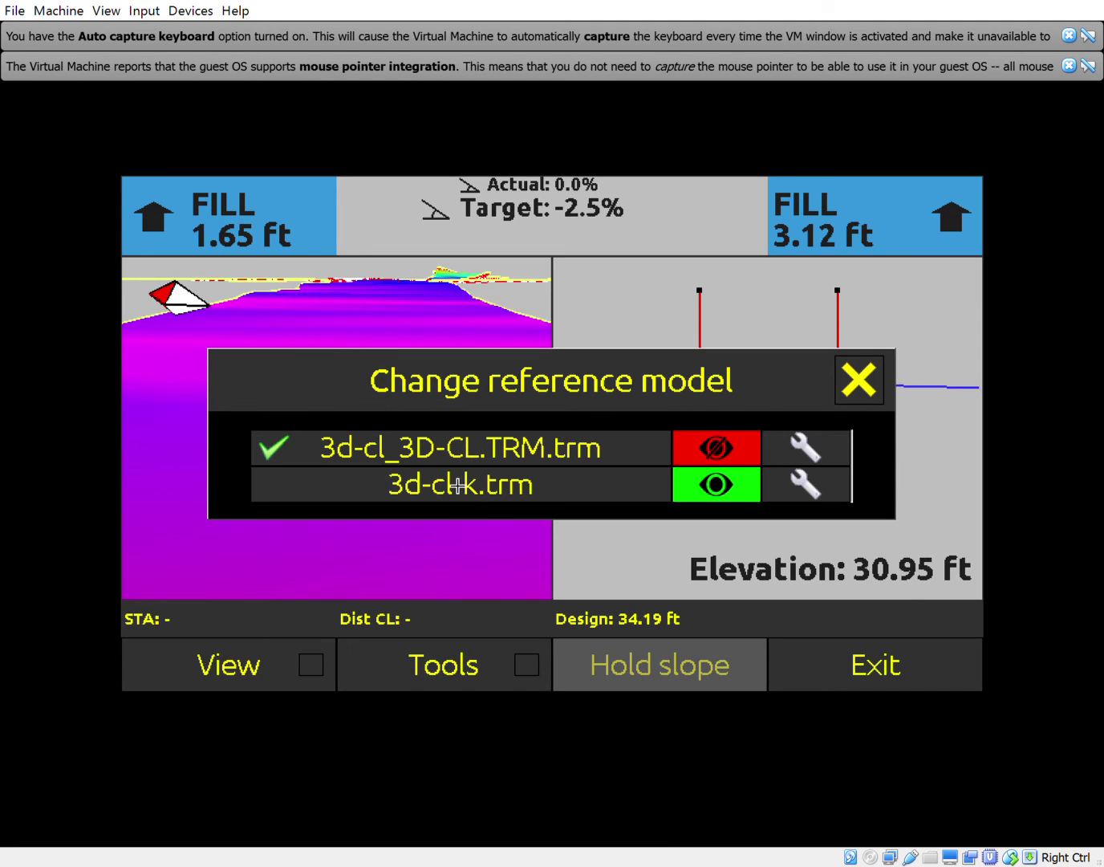
{"action": "left_click", "coordinate": [456, 482]}
{"action": "left_click", "coordinate": [451, 453]}
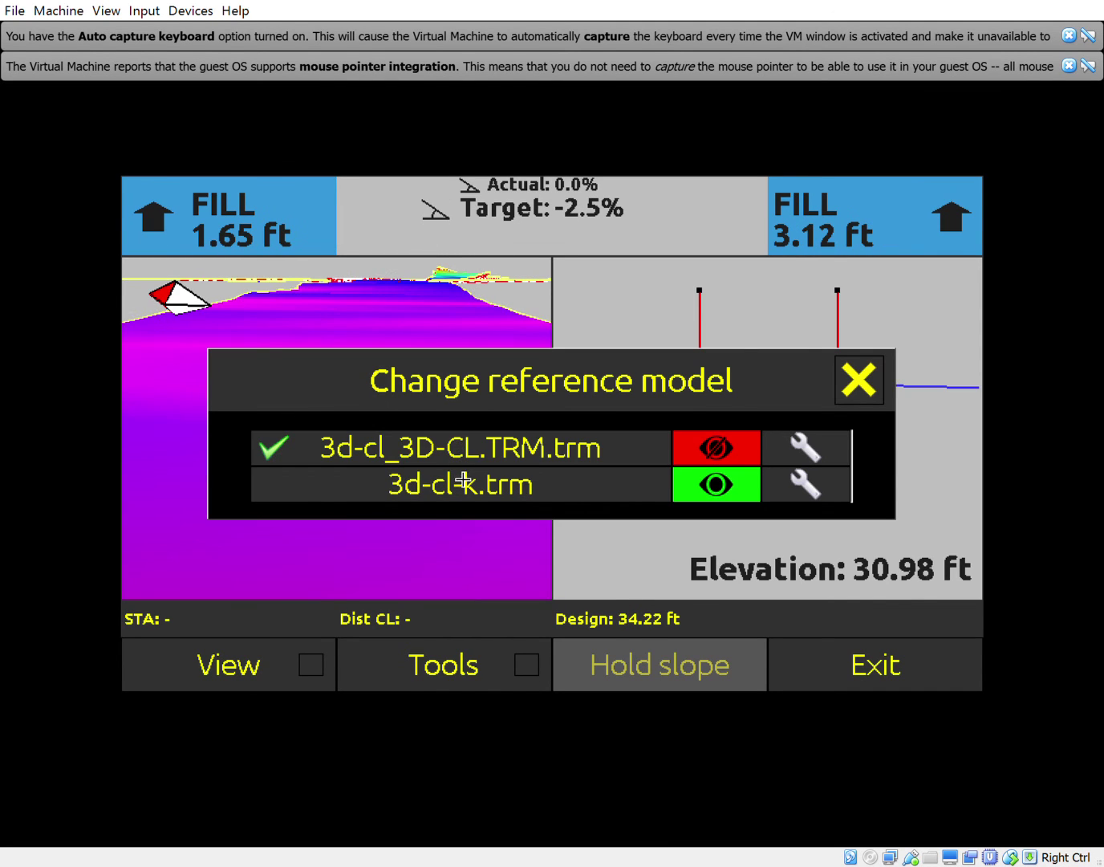
Hide the surfaces of both 3d-cl-k.trm and 3d-cl_3D-CL.TRM.trm so the red wireframe shows.
{"action": "left_click", "coordinate": [697, 485]}
{"action": "left_click", "coordinate": [708, 449]}
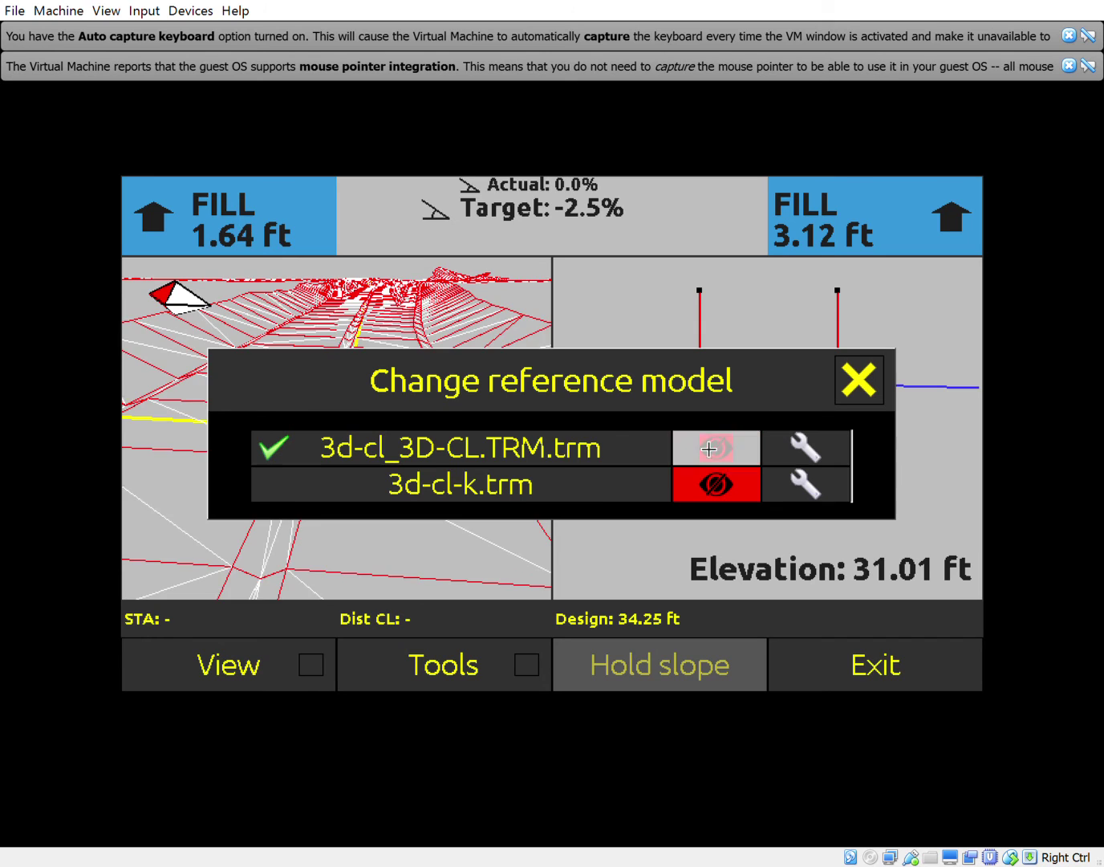
{"action": "left_click_drag", "start_coordinate": [549, 378], "coordinate": [816, 323]}
{"action": "left_click", "coordinate": [961, 393]}
{"action": "left_click", "coordinate": [962, 392]}
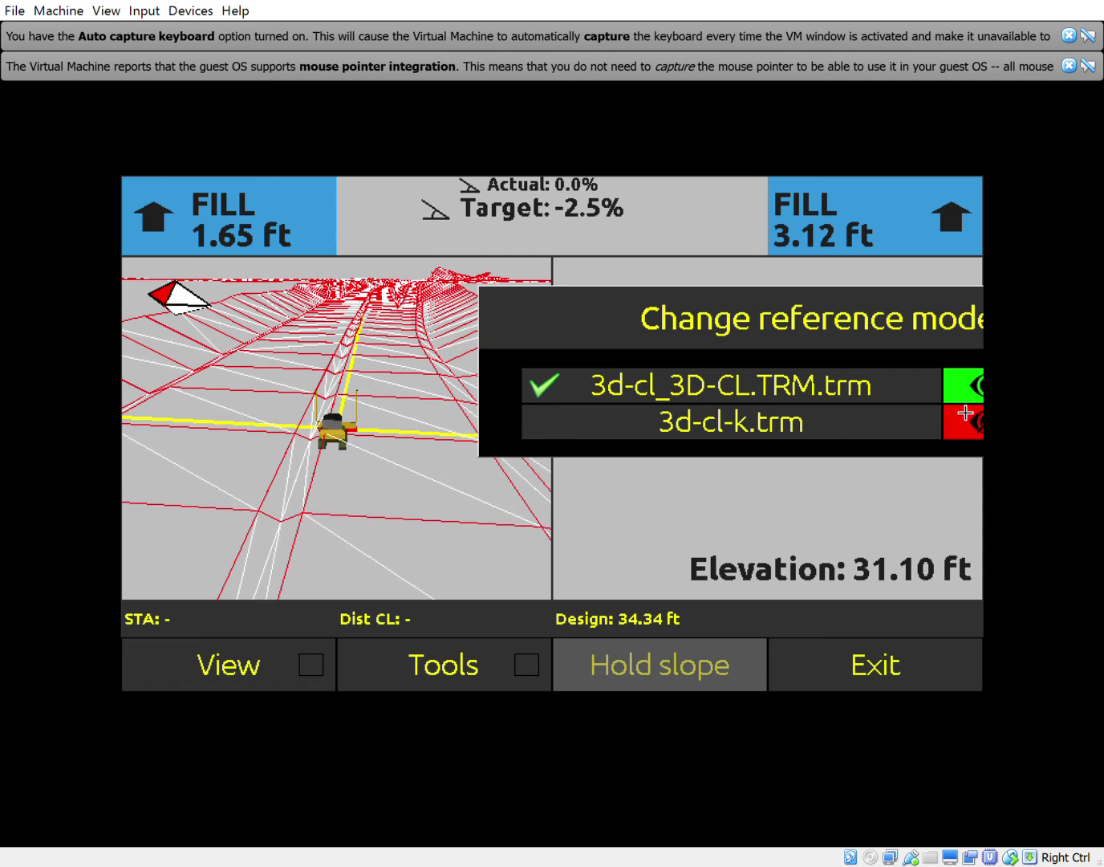
{"action": "left_click", "coordinate": [964, 401]}
{"action": "left_click", "coordinate": [969, 419]}
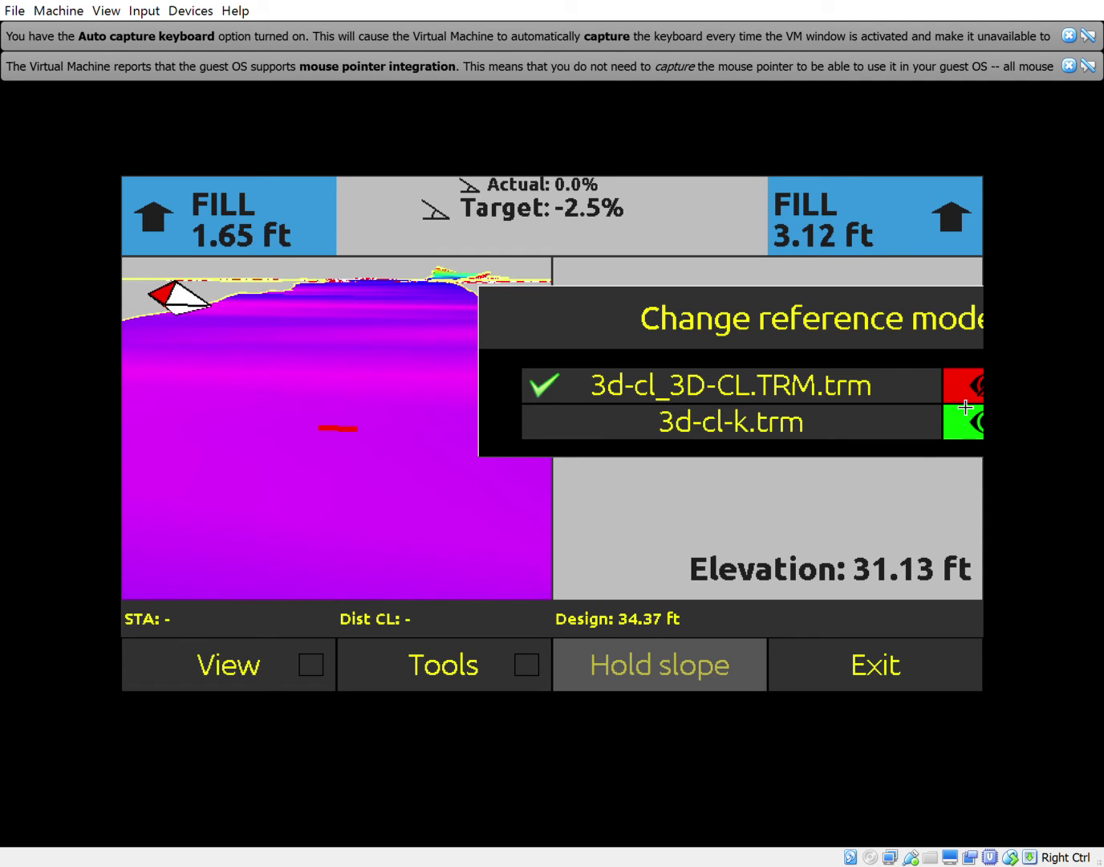
{"action": "left_click", "coordinate": [965, 415]}
{"action": "left_click_drag", "start_coordinate": [828, 311], "coordinate": [780, 312]}
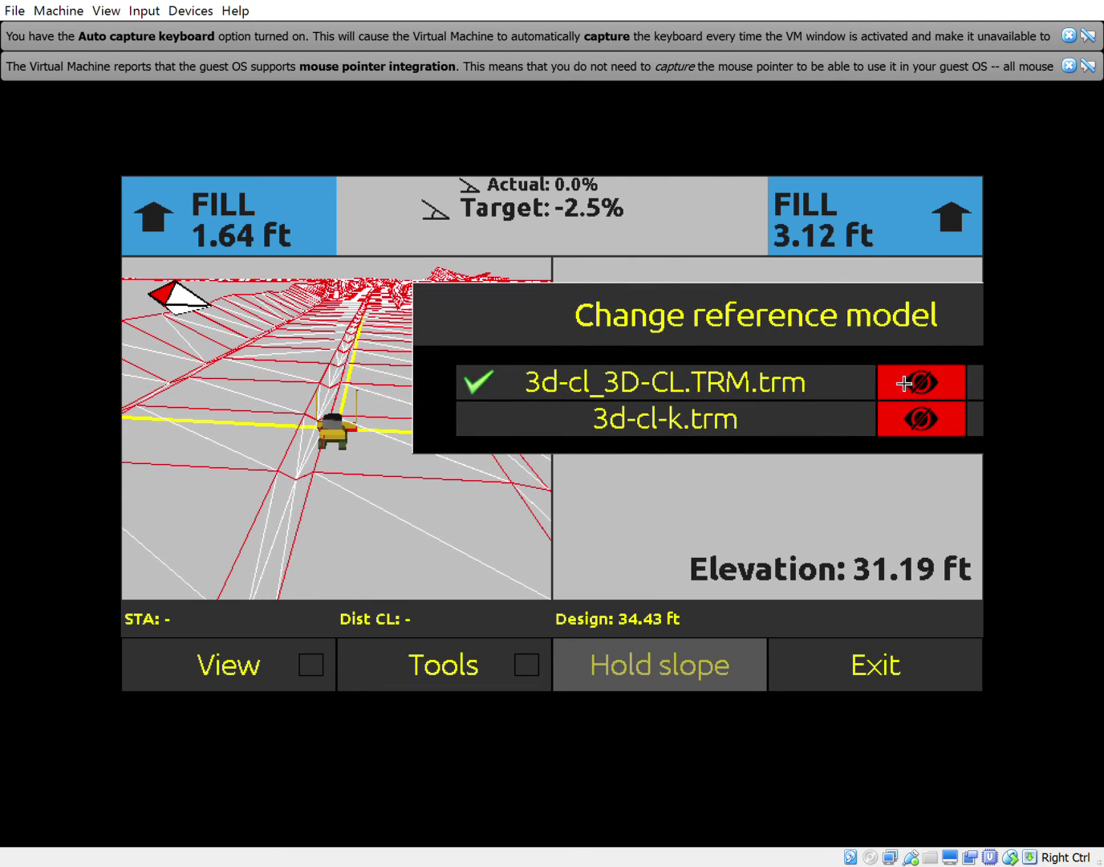
{"action": "left_click_drag", "start_coordinate": [846, 318], "coordinate": [626, 339]}
{"action": "left_click", "coordinate": [789, 413]}
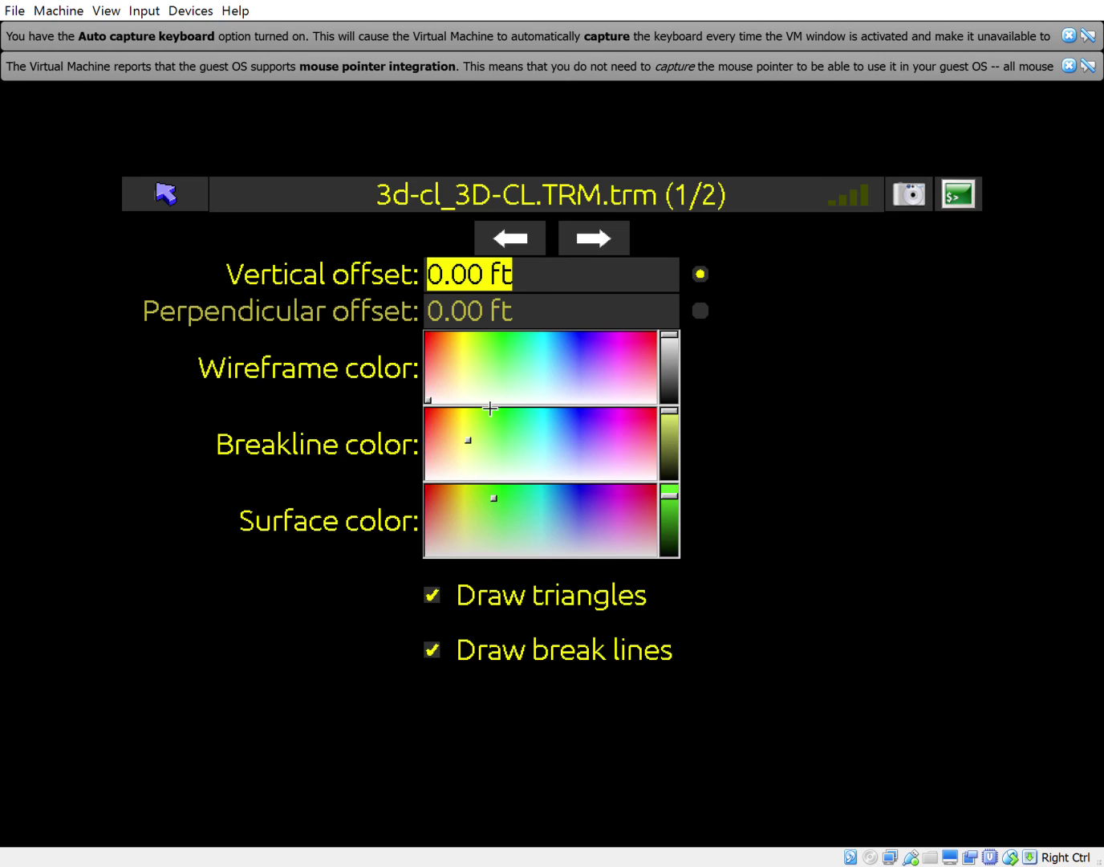
{"action": "left_click", "coordinate": [602, 228]}
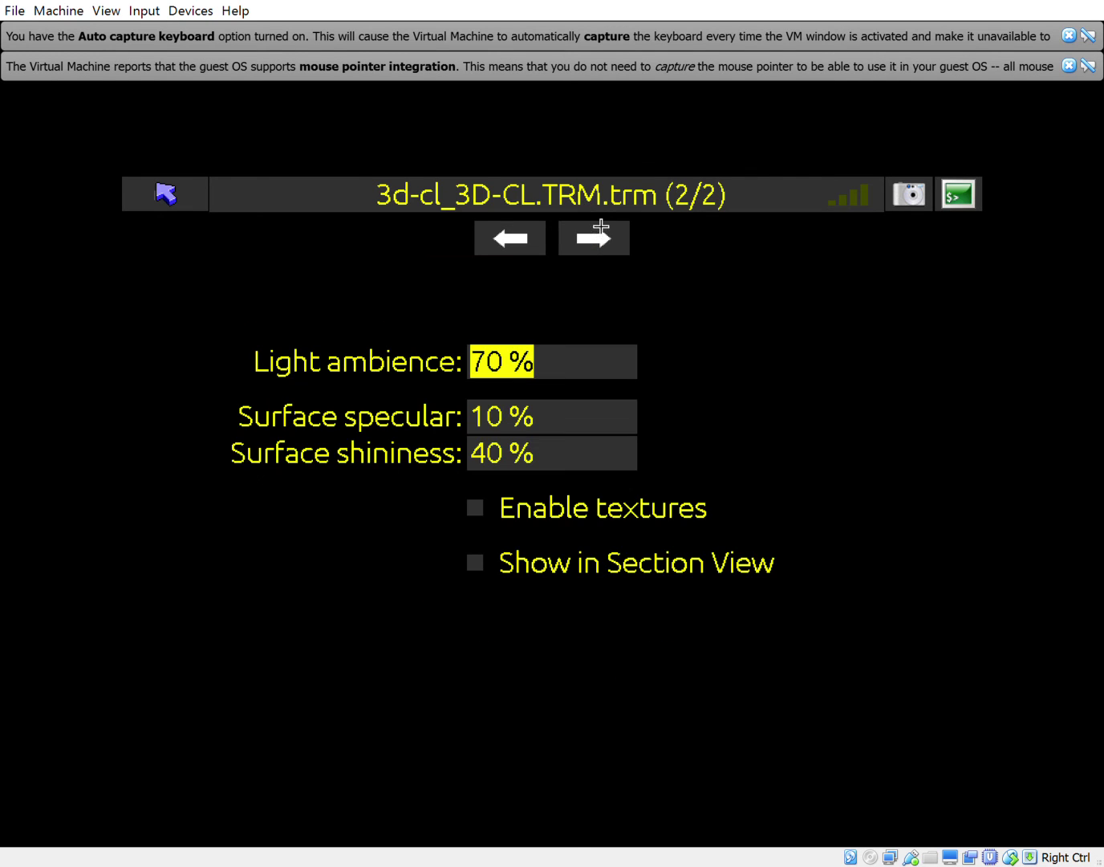
{"action": "left_click", "coordinate": [195, 199]}
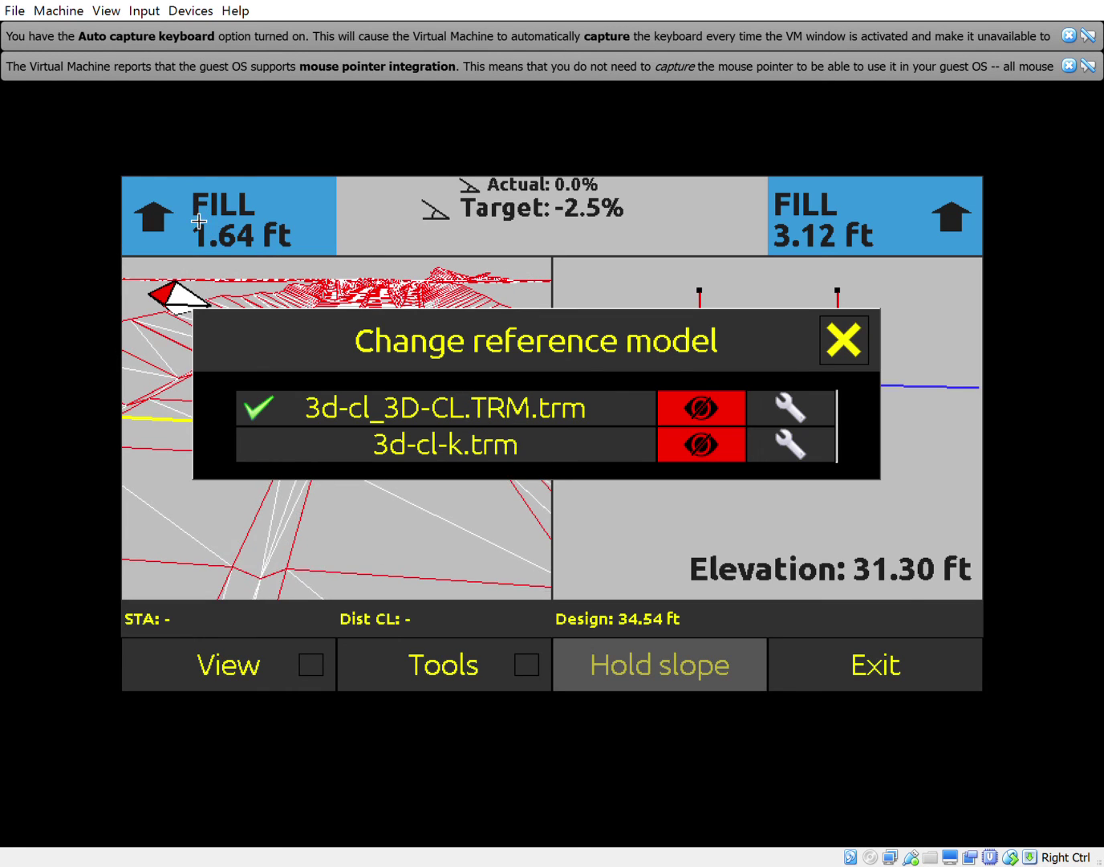
{"action": "left_click_drag", "start_coordinate": [433, 340], "coordinate": [570, 363]}
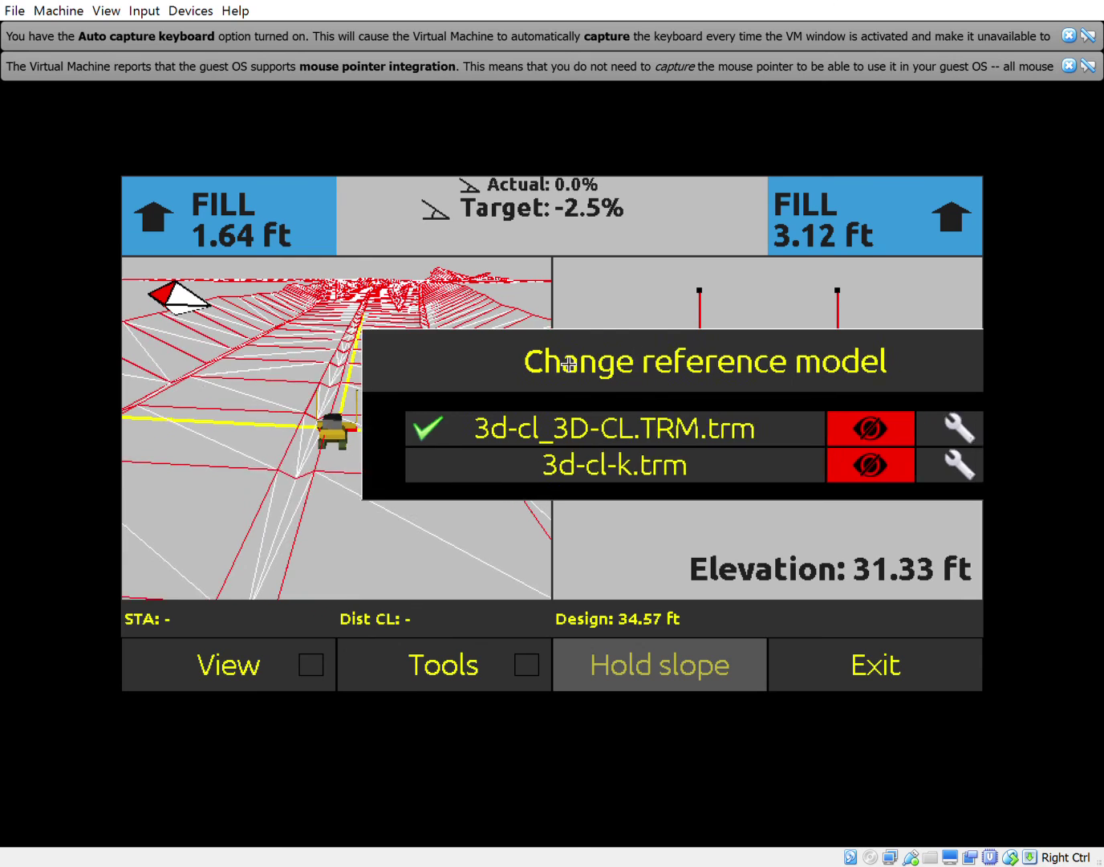